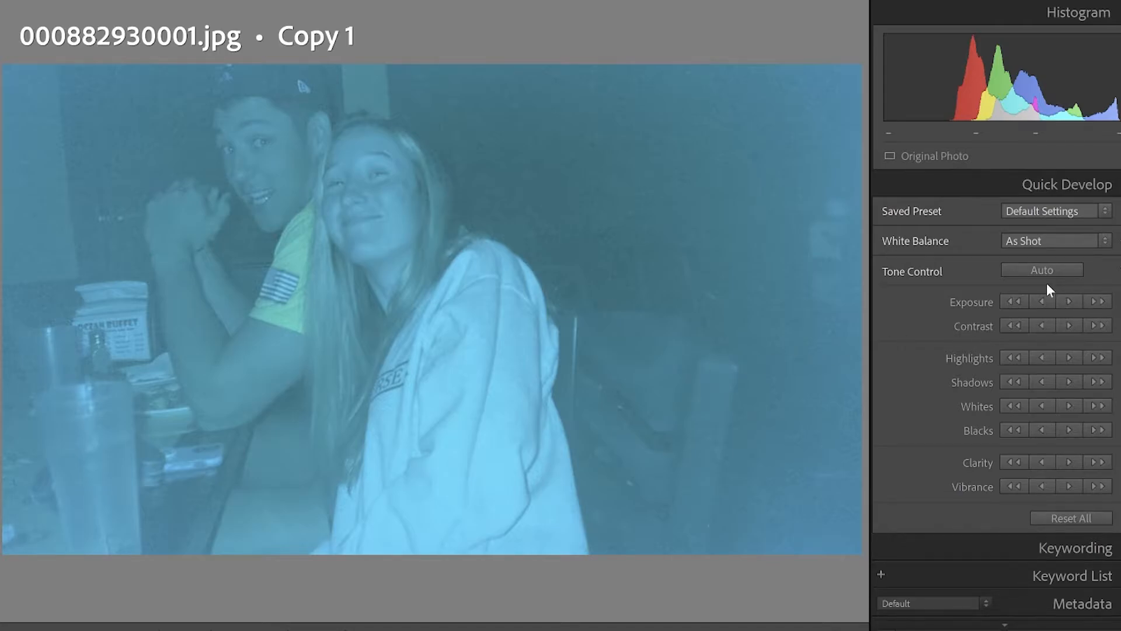
- Open the photo for developing and set its white balance to Temp +39 and Tint +60
key("d")
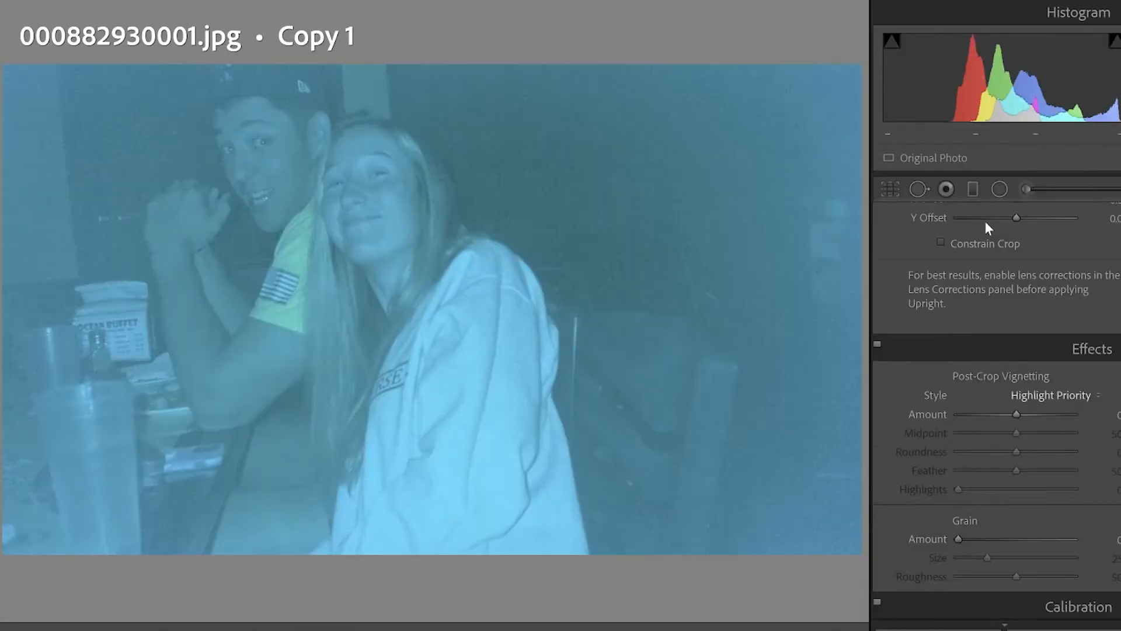
scroll(1064, 408, "up", 15)
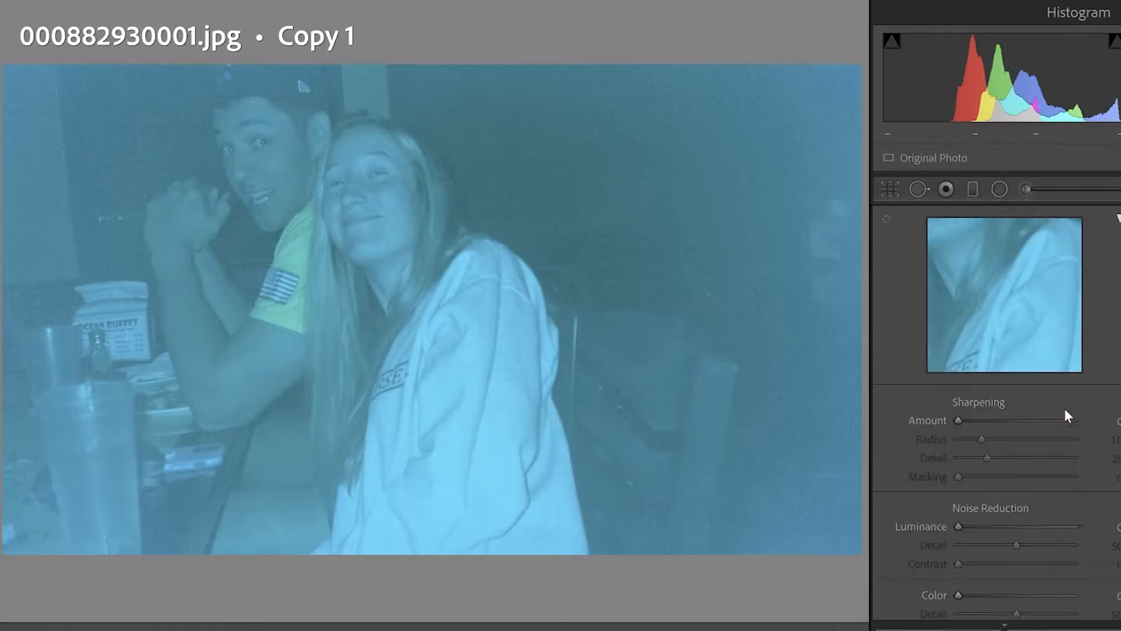
left_click_drag(1016, 337, 1037, 336)
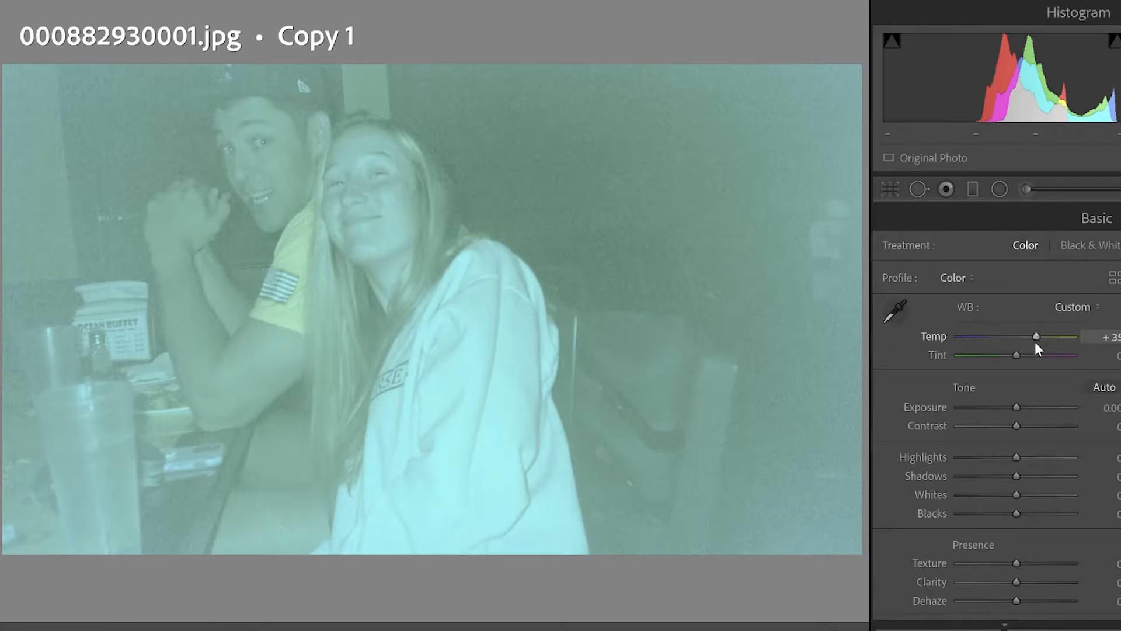
mouse_move(1038, 337)
left_mouse_down()
mouse_move(1066, 333)
mouse_move(1040, 338)
left_mouse_up()
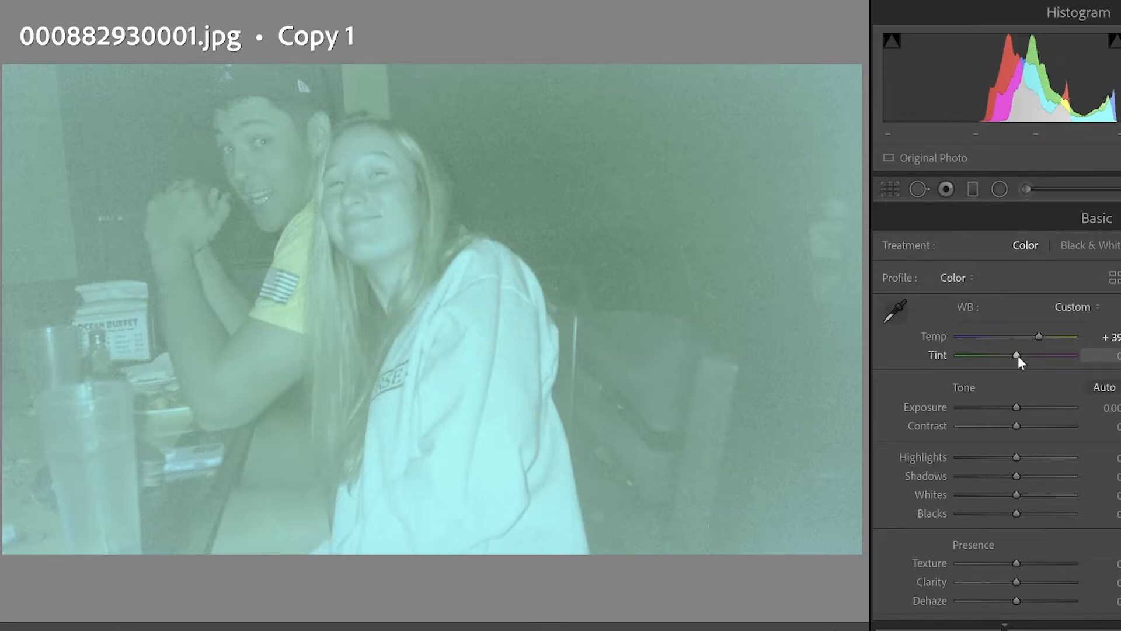
left_click_drag(1018, 356, 1055, 355)
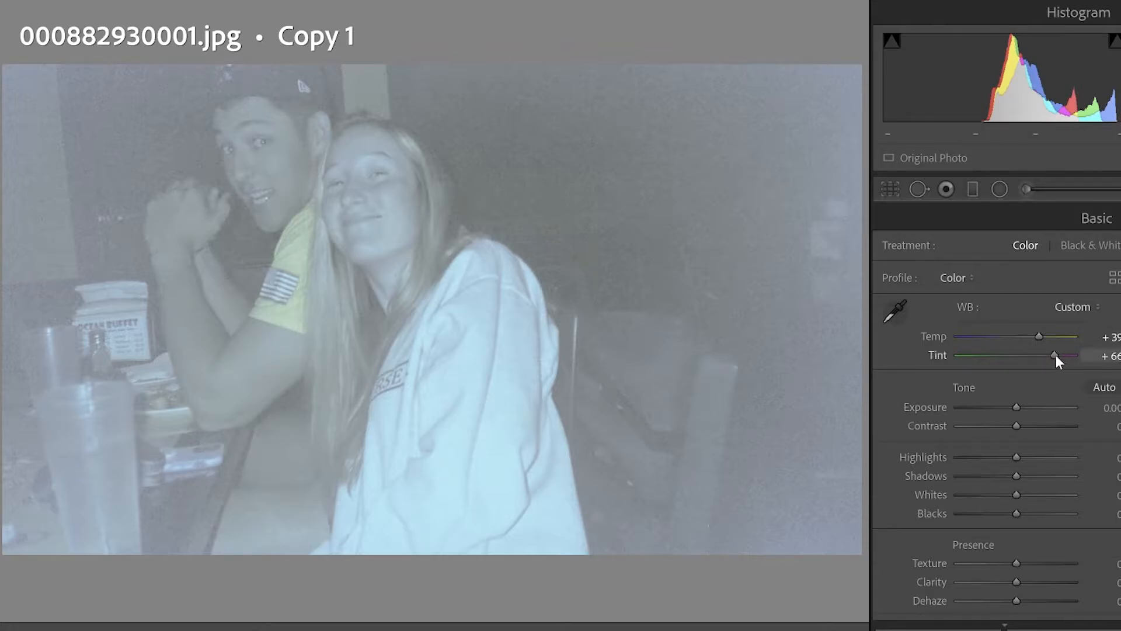
left_click_drag(1055, 355, 1052, 355)
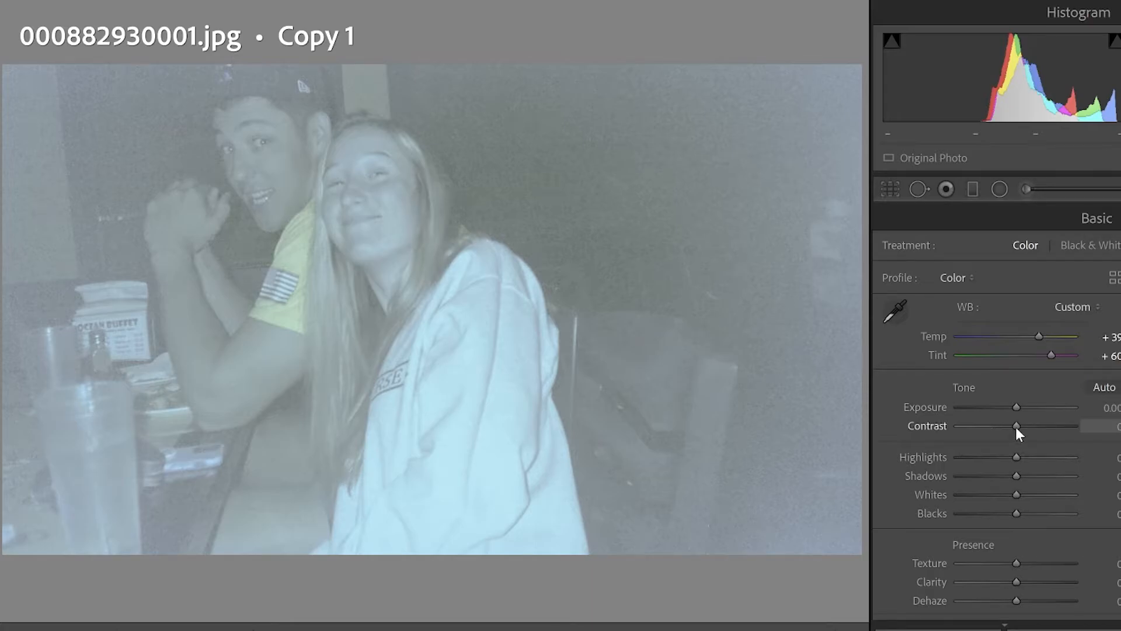
- Set the photo's Contrast to +26 and lower the Shadows to -100
left_click_drag(1016, 428, 1032, 427)
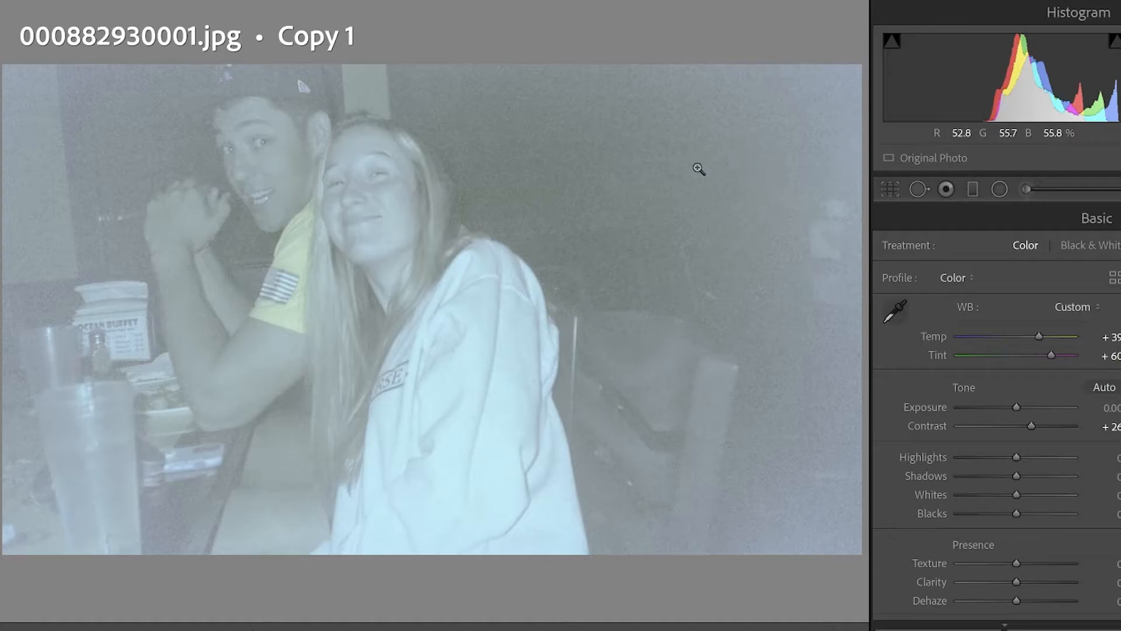
left_click_drag(1016, 476, 991, 483)
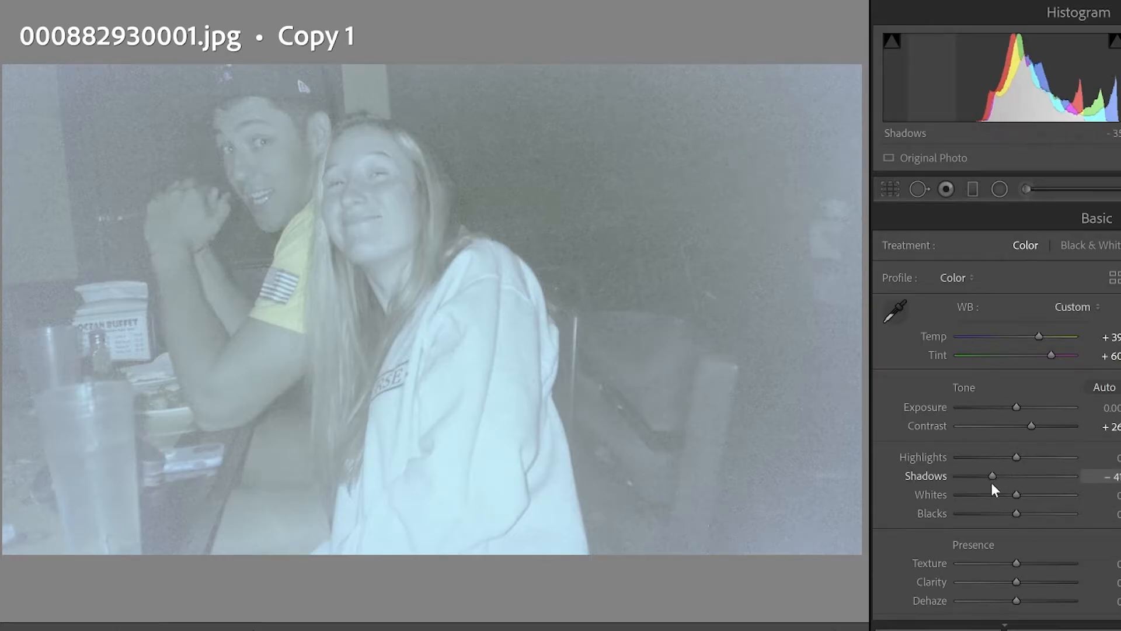
double_click(925, 475)
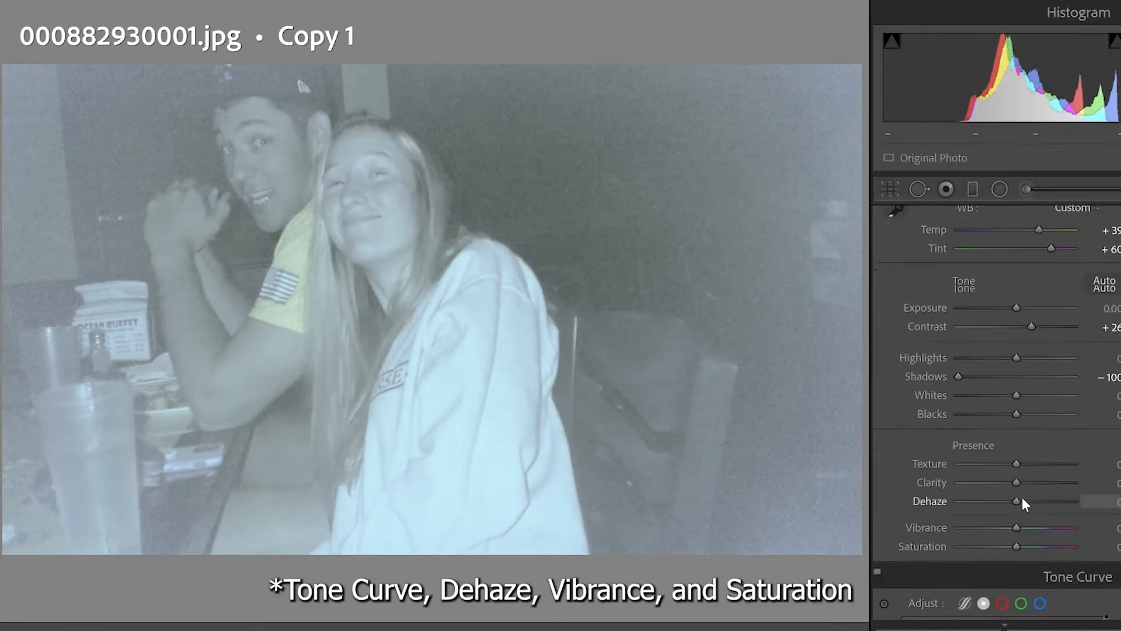
- Set Shadows to +15, Dehaze to +76, Vibrance to +10 and Saturation to +3, and bend the RGB point curve into a contrast S-shape
left_click_drag(1022, 496, 1057, 486)
scroll(996, 456, "down", 2)
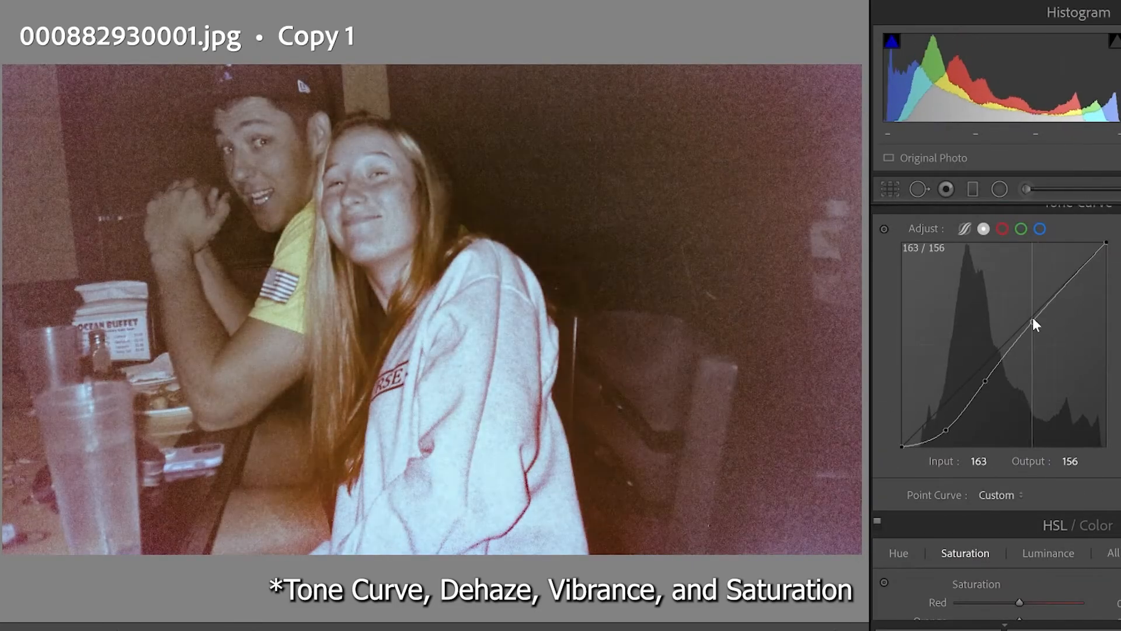
scroll(996, 350, "down", 5)
left_click(903, 256)
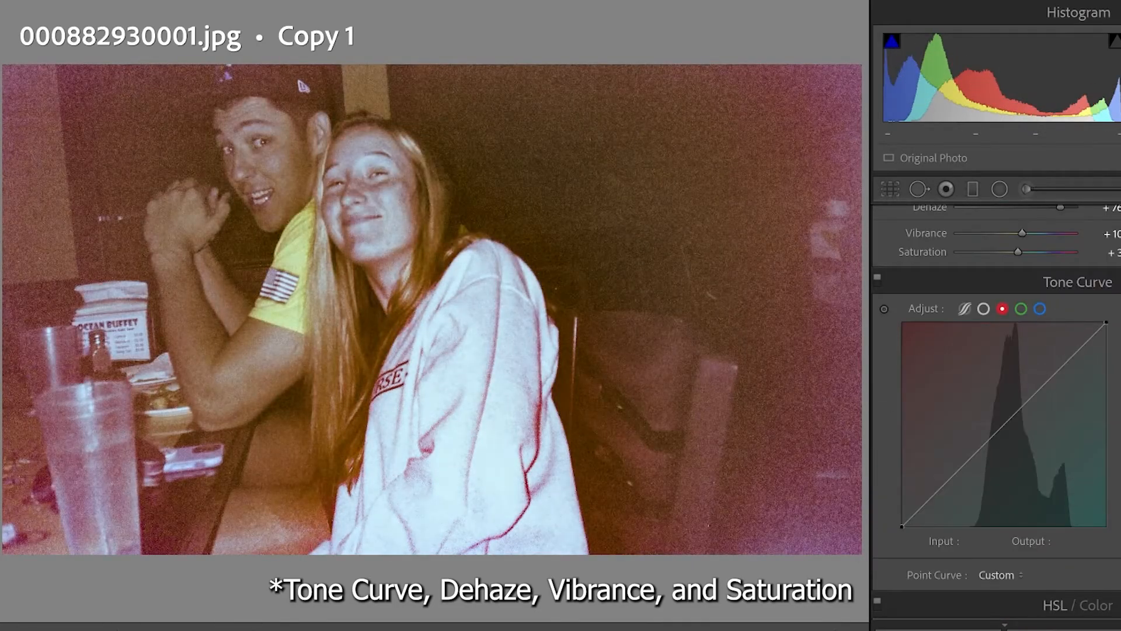
- Readjust the photo's white balance by setting the Tint to +50
scroll(1032, 301, "up", 4)
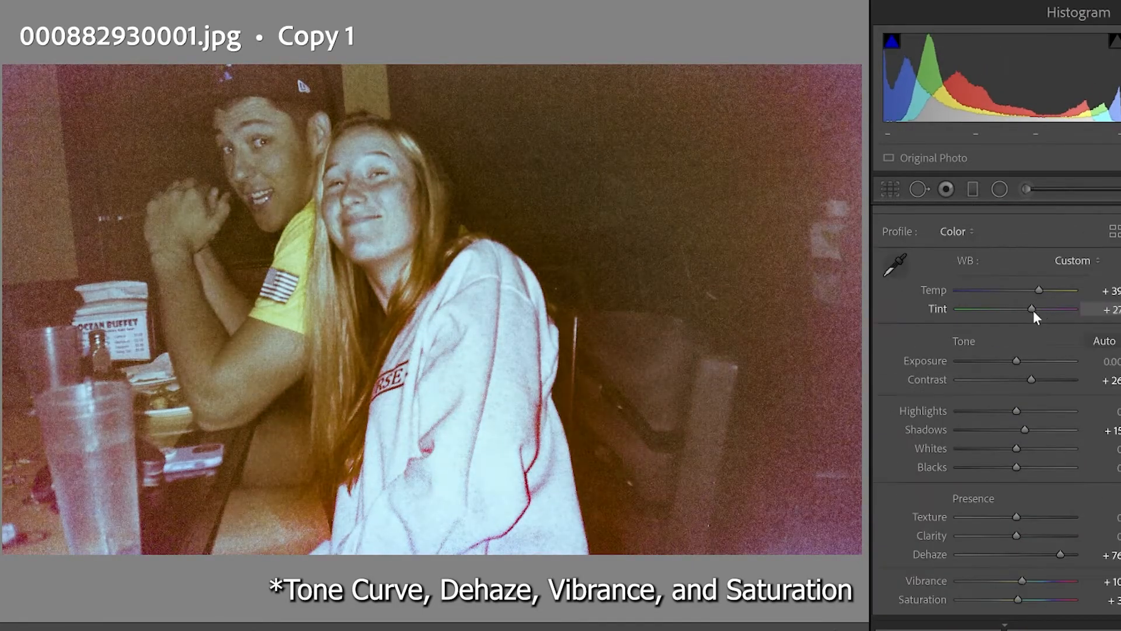
scroll(1033, 327, "down", 3)
scroll(1010, 321, "up", 1)
scroll(993, 316, "down", 4)
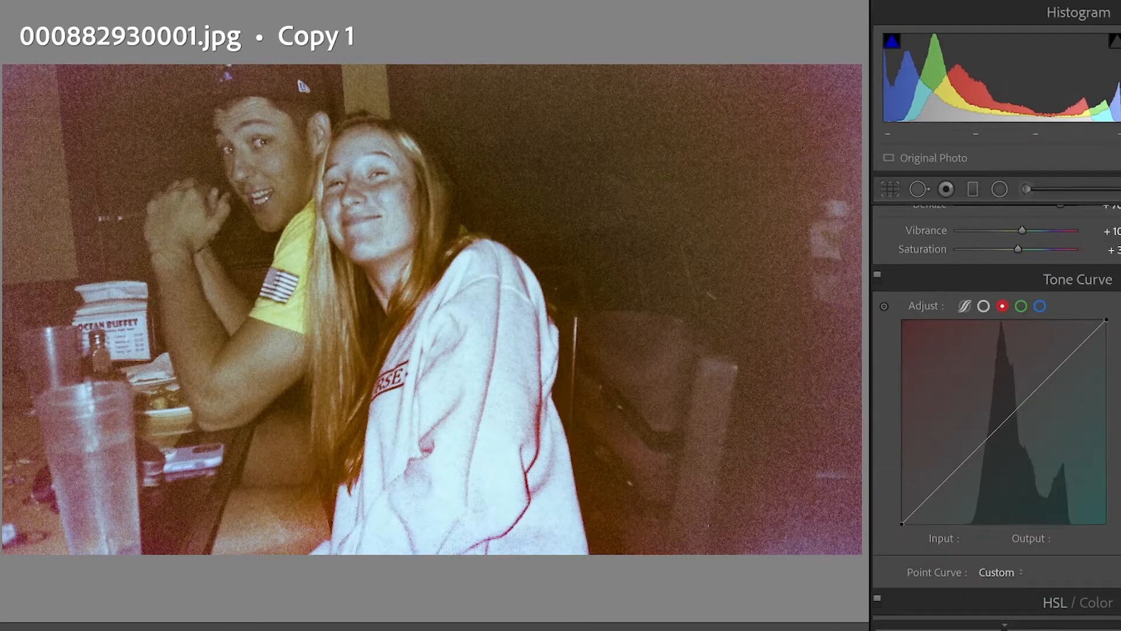
scroll(996, 409, "up", 5)
scroll(996, 409, "down", 3)
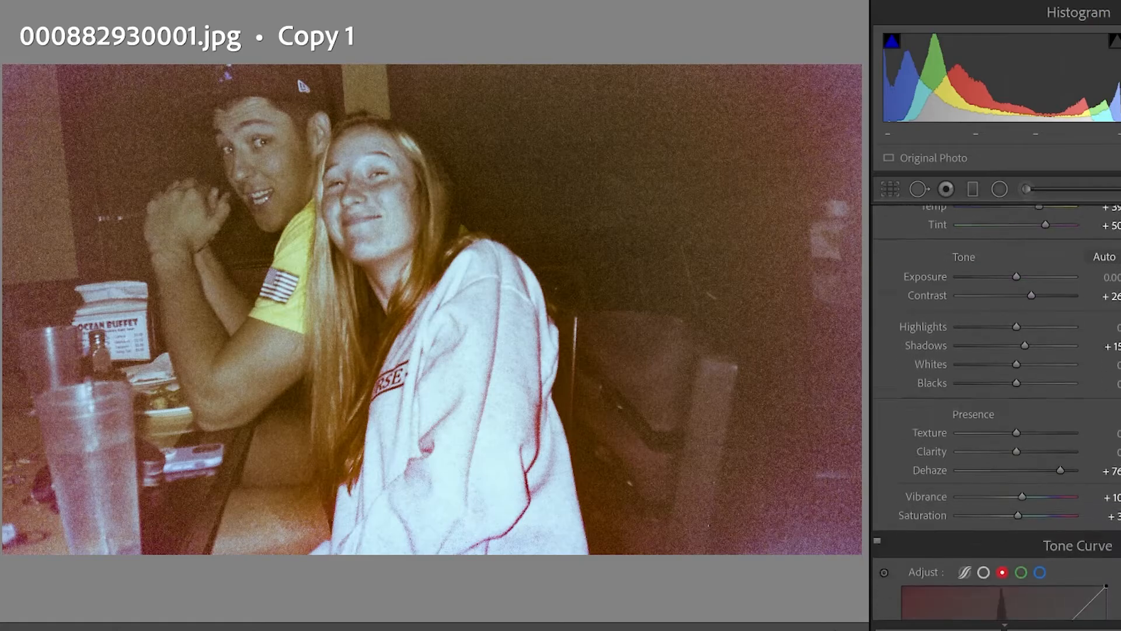
- Examine the combined RGB tone curve and the separate red, green and blue channel curves
scroll(996, 409, "down", 3)
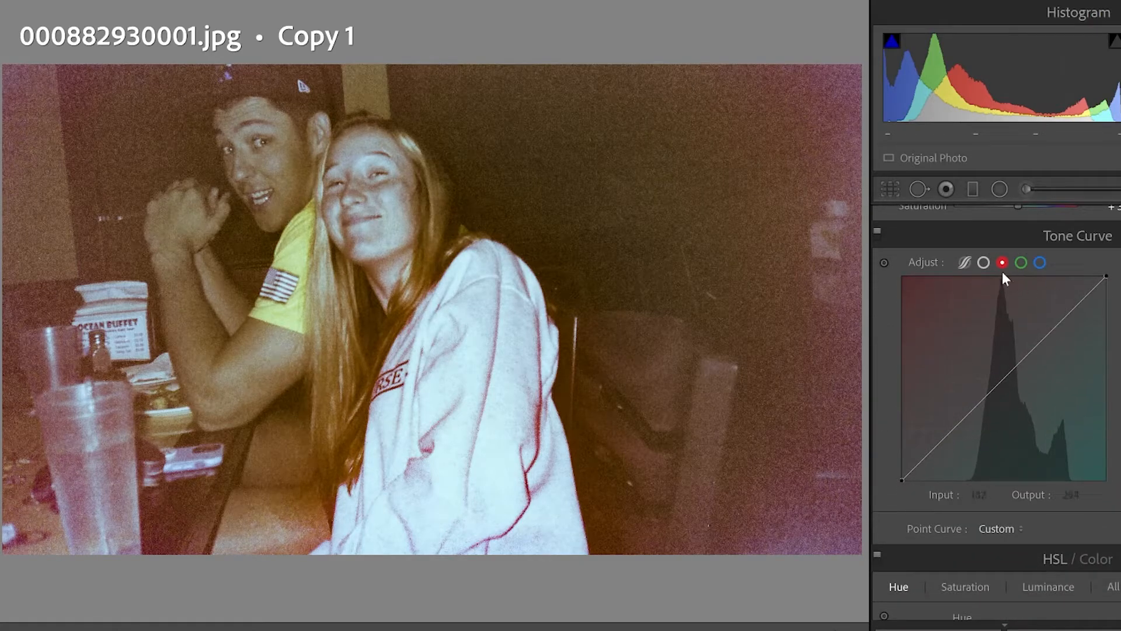
left_click(984, 263)
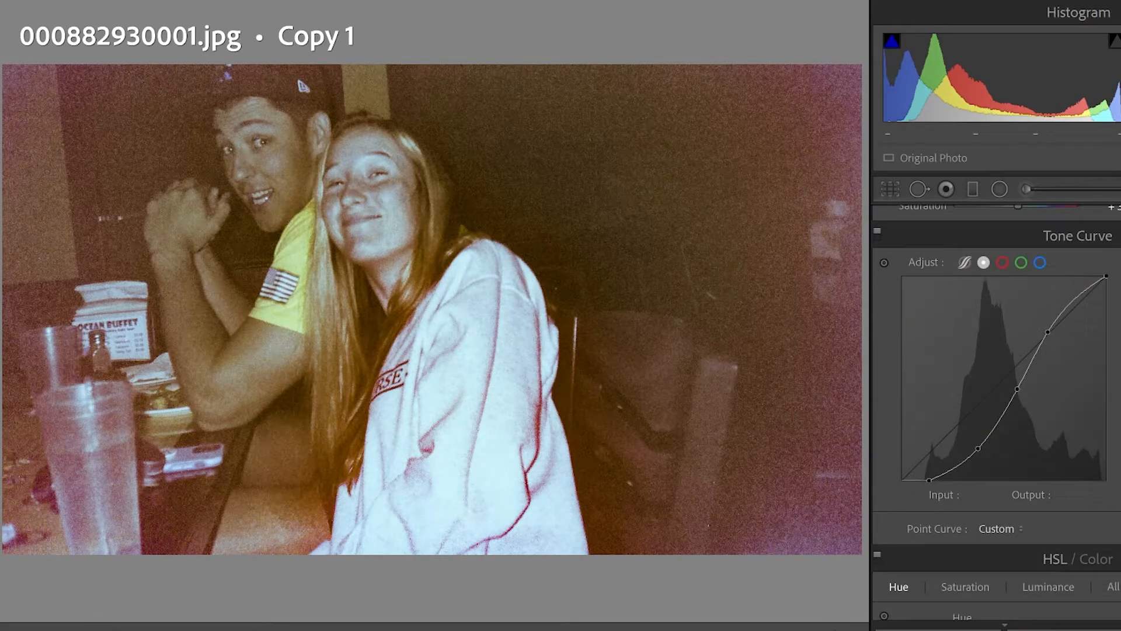
scroll(996, 408, "up", 5)
scroll(996, 409, "down", 8)
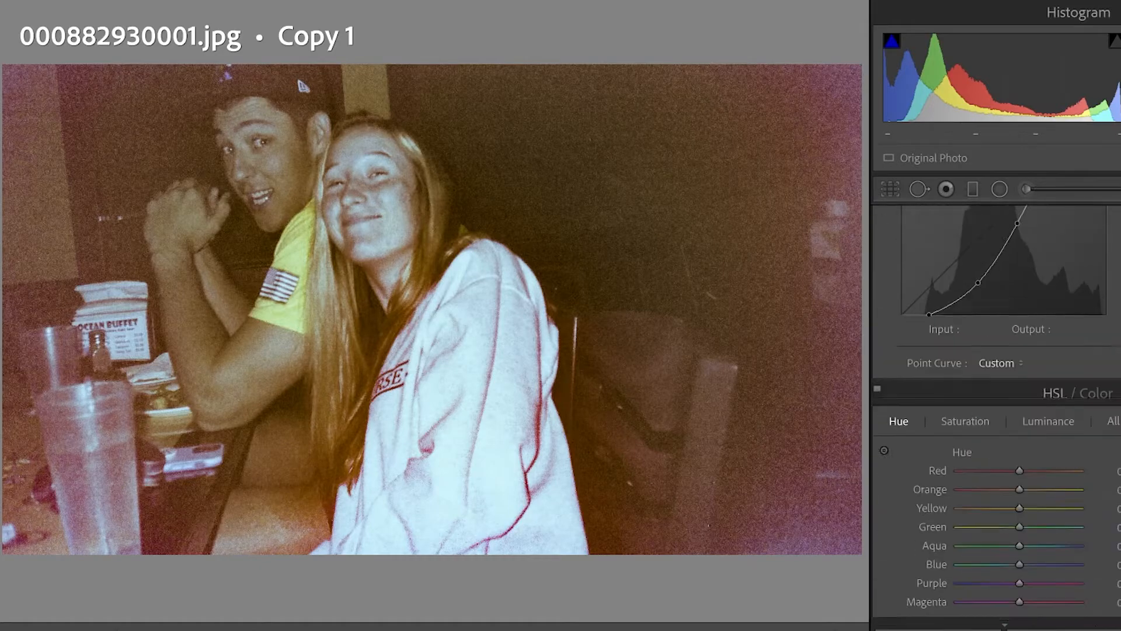
scroll(997, 409, "up", 3)
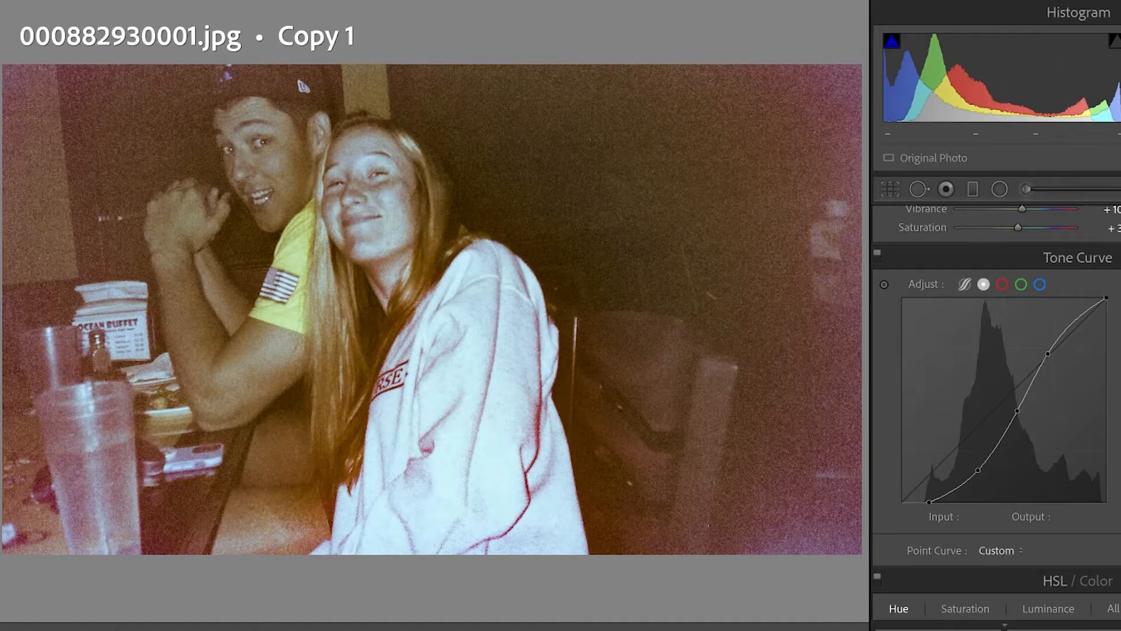
left_click(1002, 284)
left_click(1020, 284)
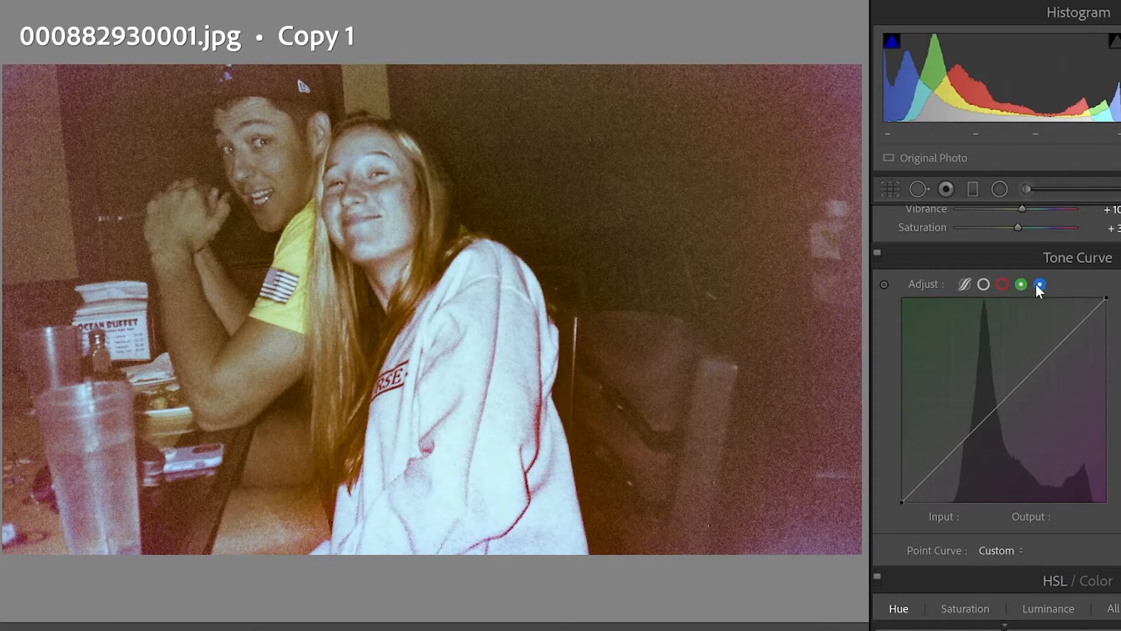
left_click(1039, 285)
- Look over the blue channel curve, the HSL hue settings and the Color Grading wheels
scroll(995, 409, "down", 6)
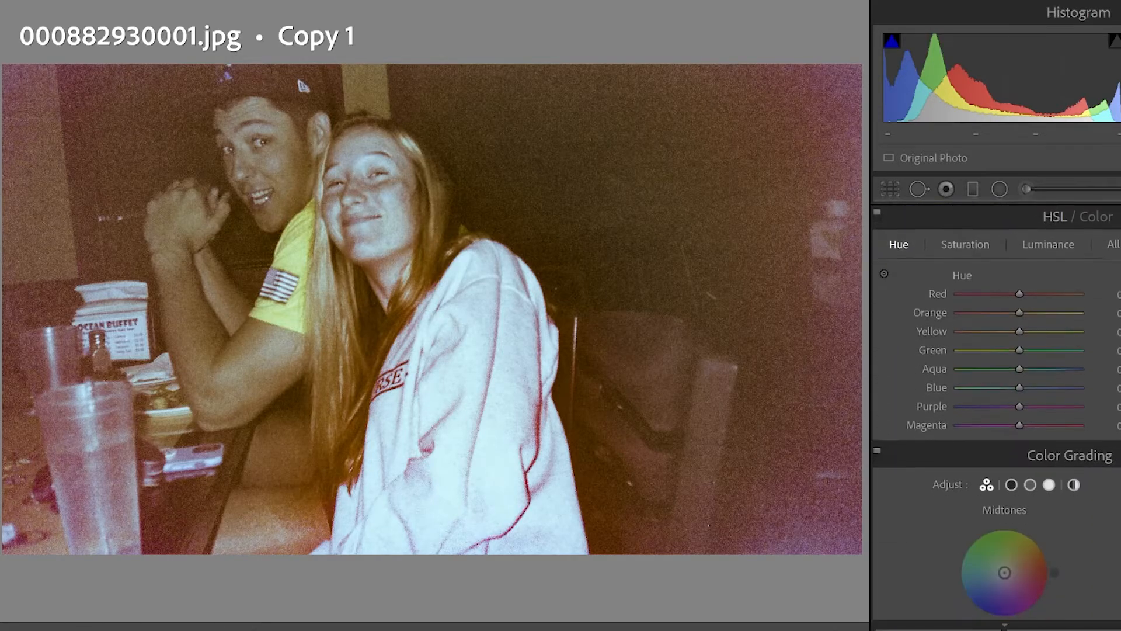
scroll(995, 408, "up", 1)
scroll(995, 409, "up", 1)
scroll(995, 409, "down", 1)
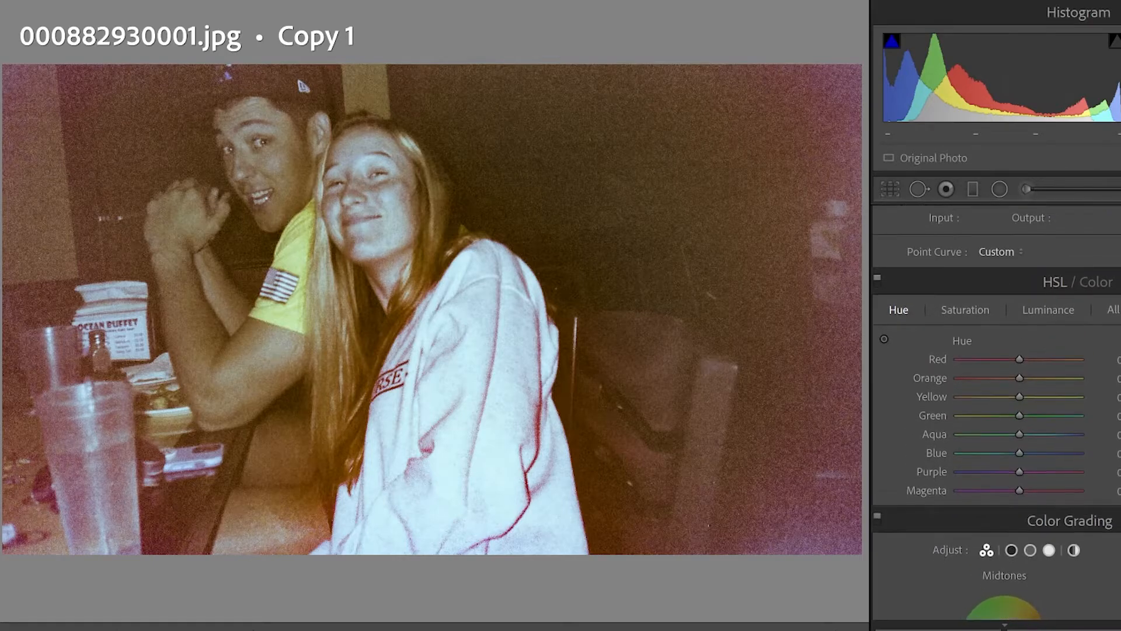
scroll(996, 409, "up", 2)
scroll(996, 409, "up", 1)
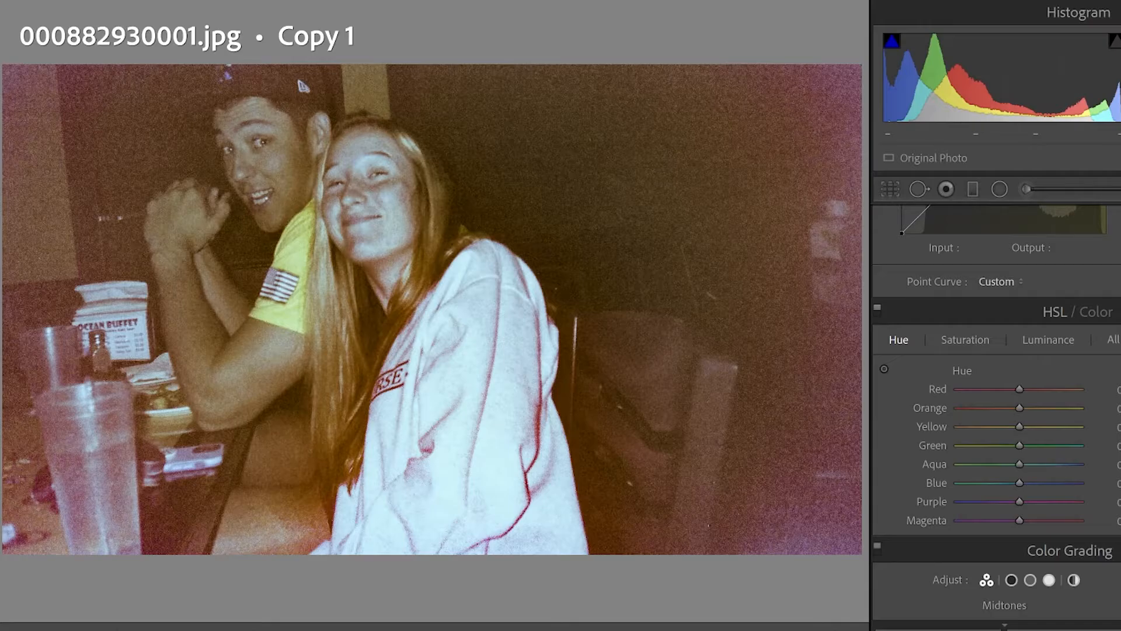
scroll(995, 409, "up", 5)
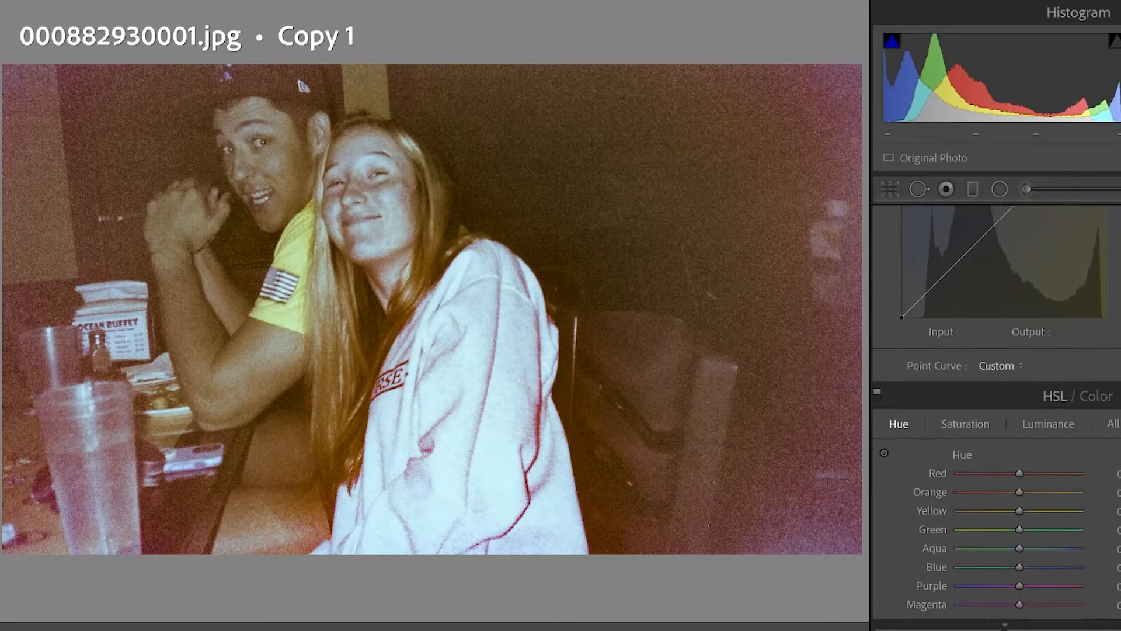
scroll(995, 409, "down", 1)
scroll(995, 409, "up", 1)
scroll(995, 409, "up", 1)
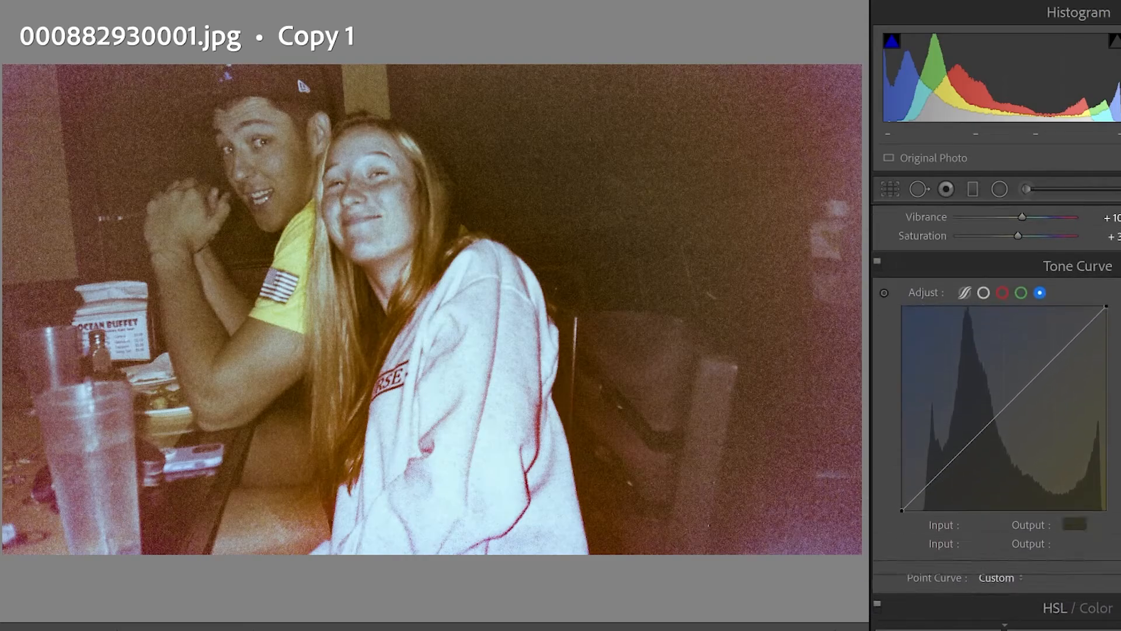
scroll(995, 409, "down", 10)
scroll(996, 409, "up", 1)
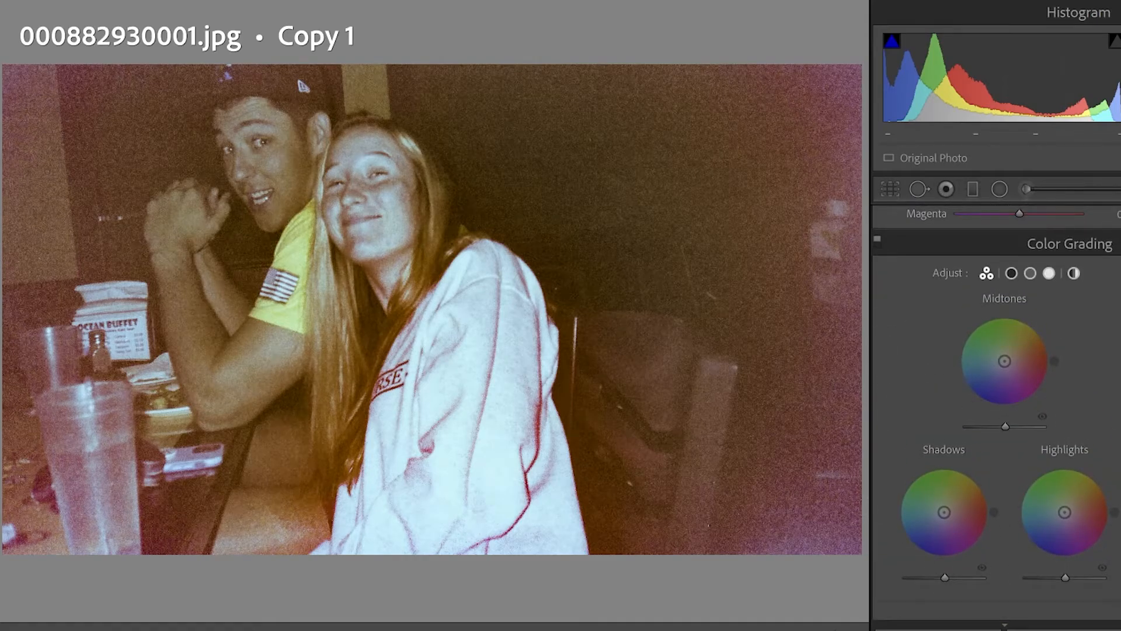
scroll(996, 409, "down", 1)
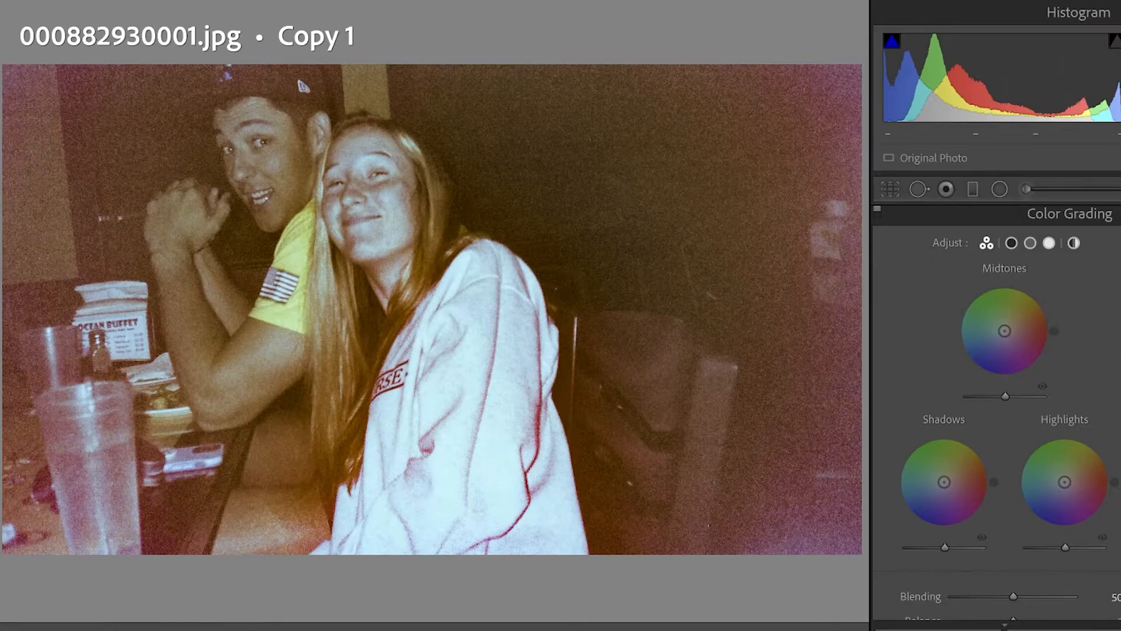
- On the green tone curve, raise input 174 to output 185, set input 146 to 149, and add control points in the highlights and shadows
scroll(995, 409, "up", 15)
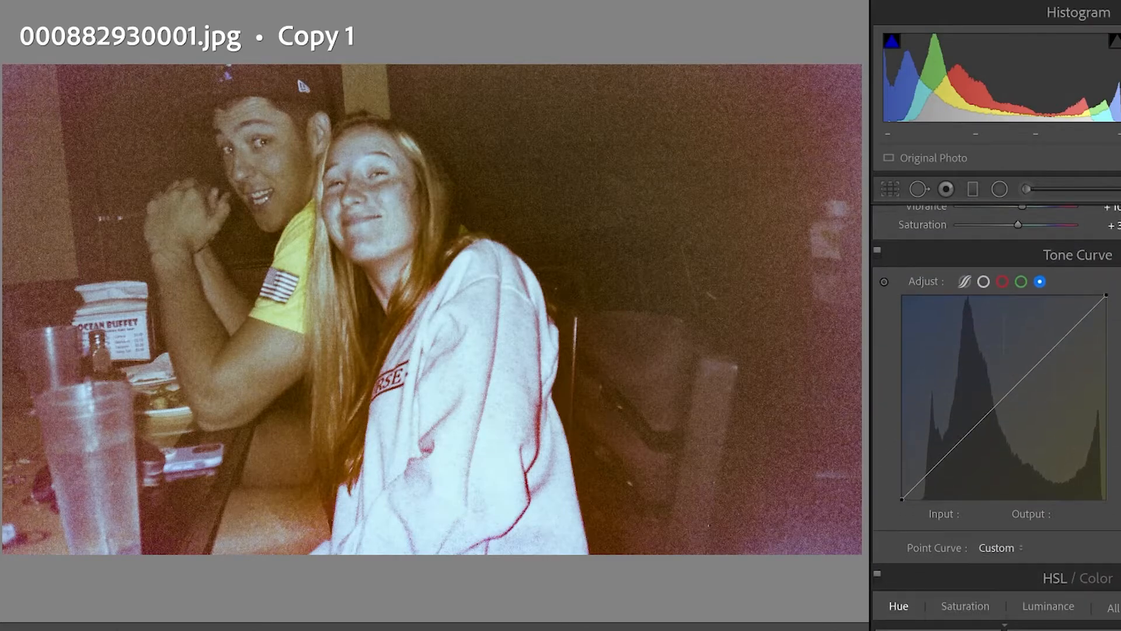
scroll(995, 409, "down", 1)
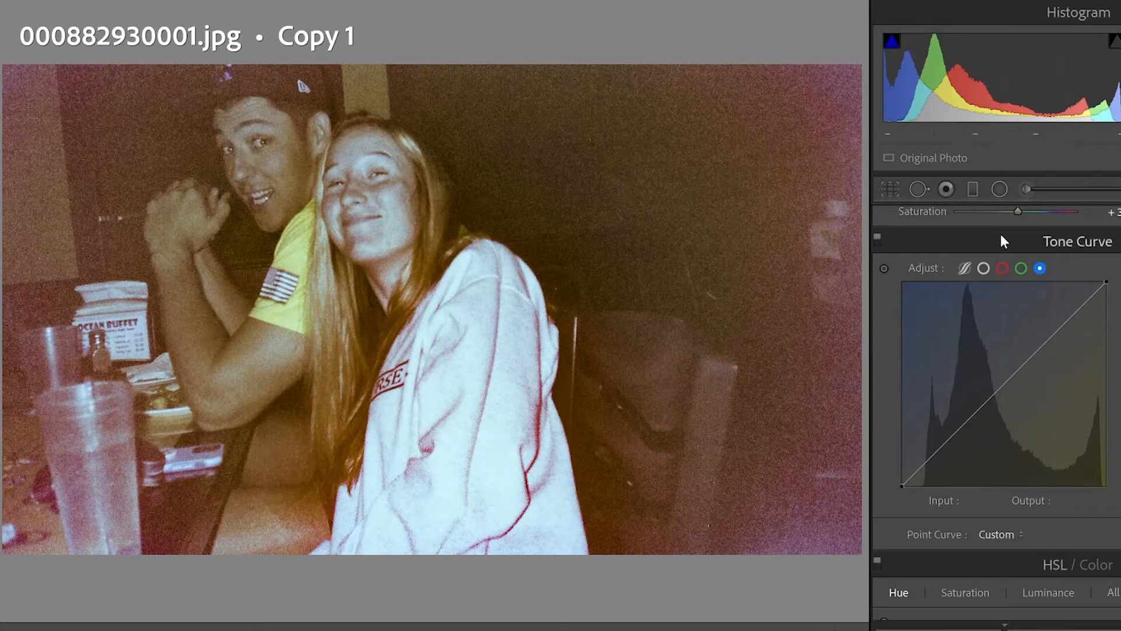
left_click(1021, 268)
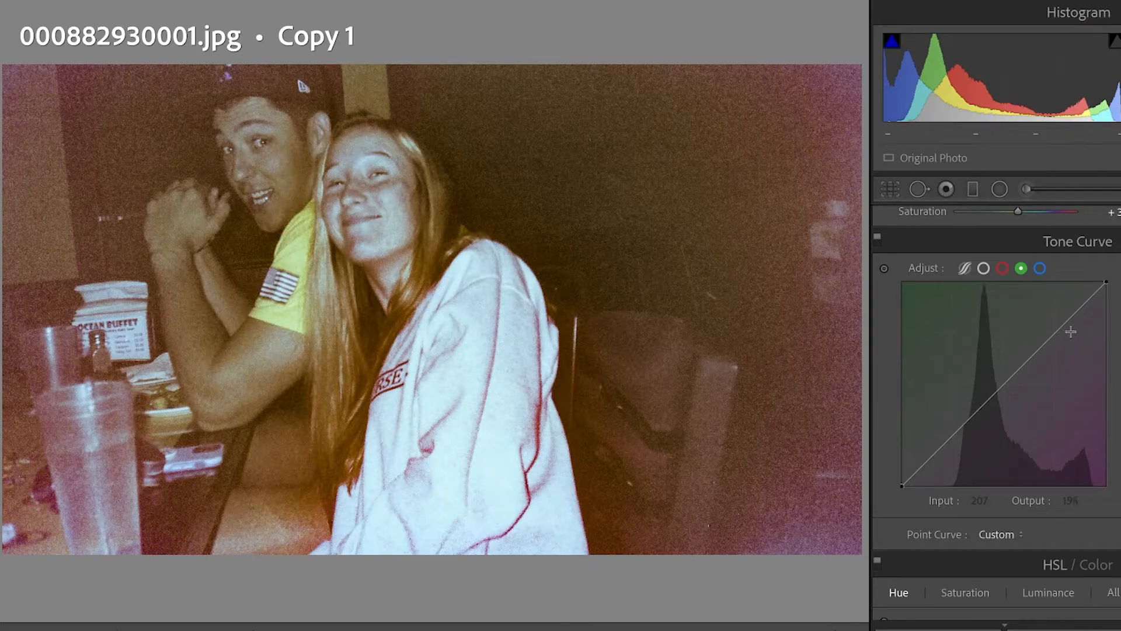
left_click(884, 269)
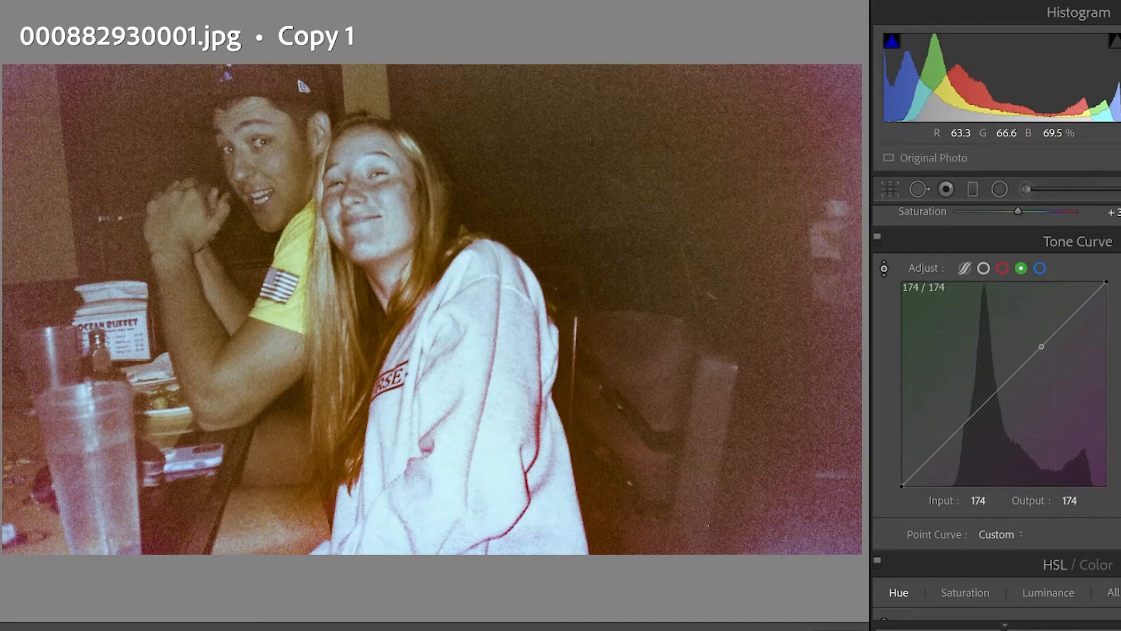
left_click_drag(377, 198, 376, 187)
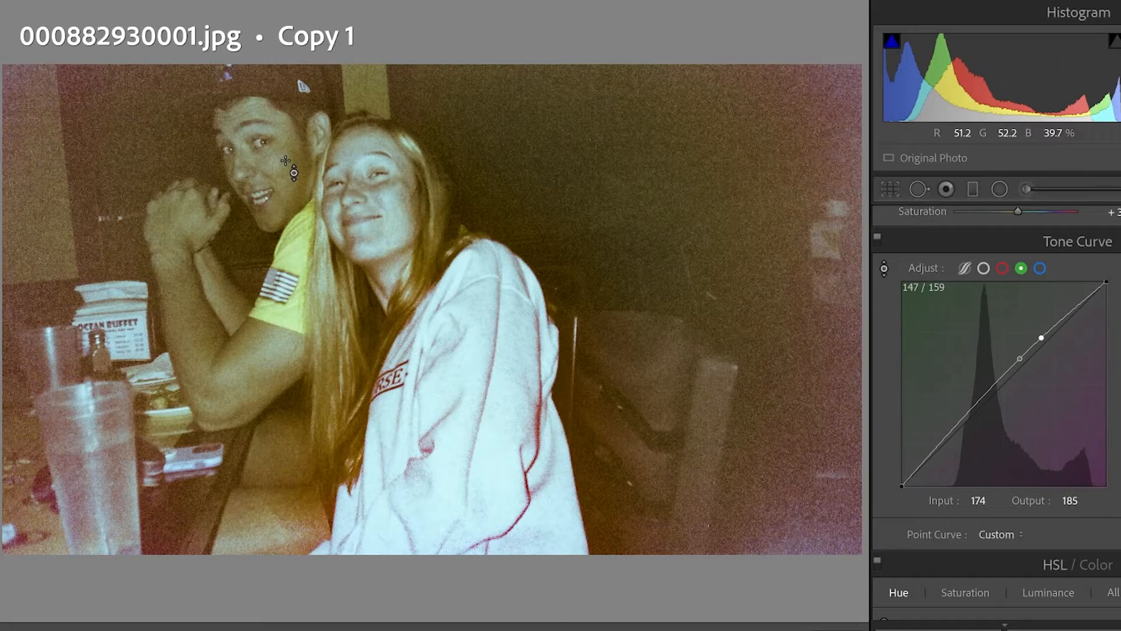
left_click_drag(294, 173, 293, 178)
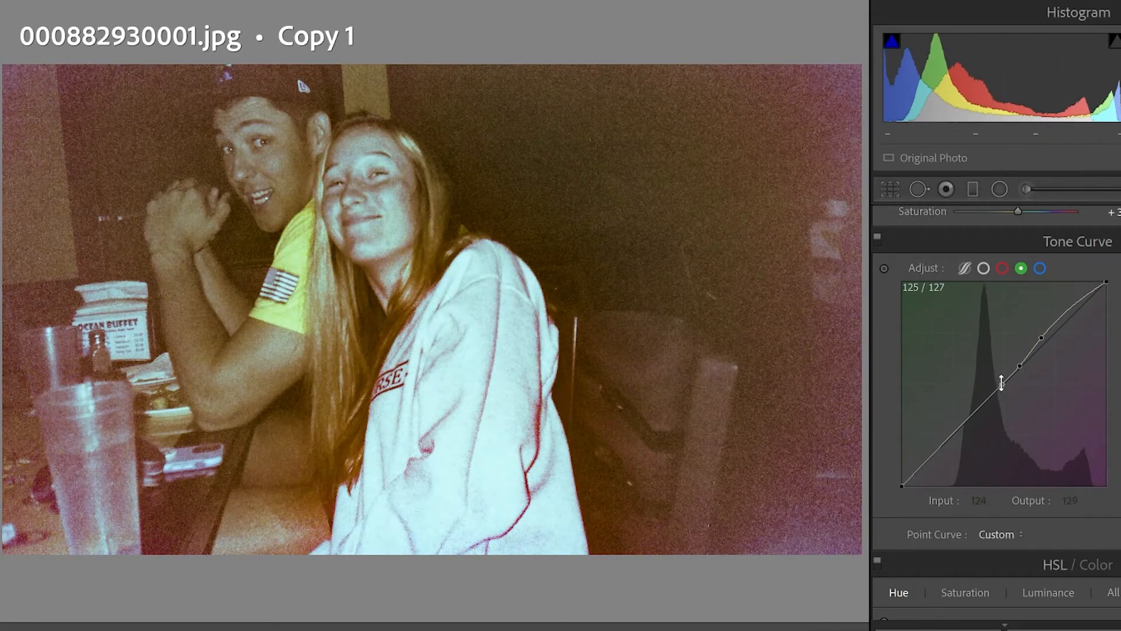
left_click(884, 268)
left_click(1080, 308)
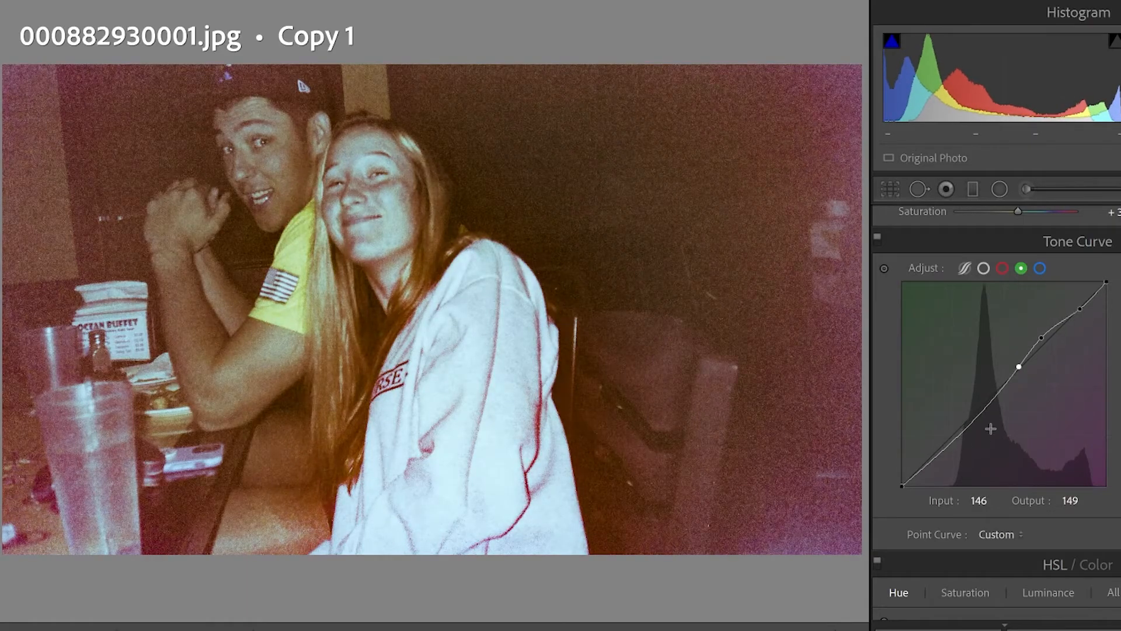
left_click(961, 421)
- On the blue tone curve, lower the midtones from input 143 to output 125, lift the shadows and add a highlight point
left_click(1040, 268)
left_click_drag(1017, 369, 1017, 387)
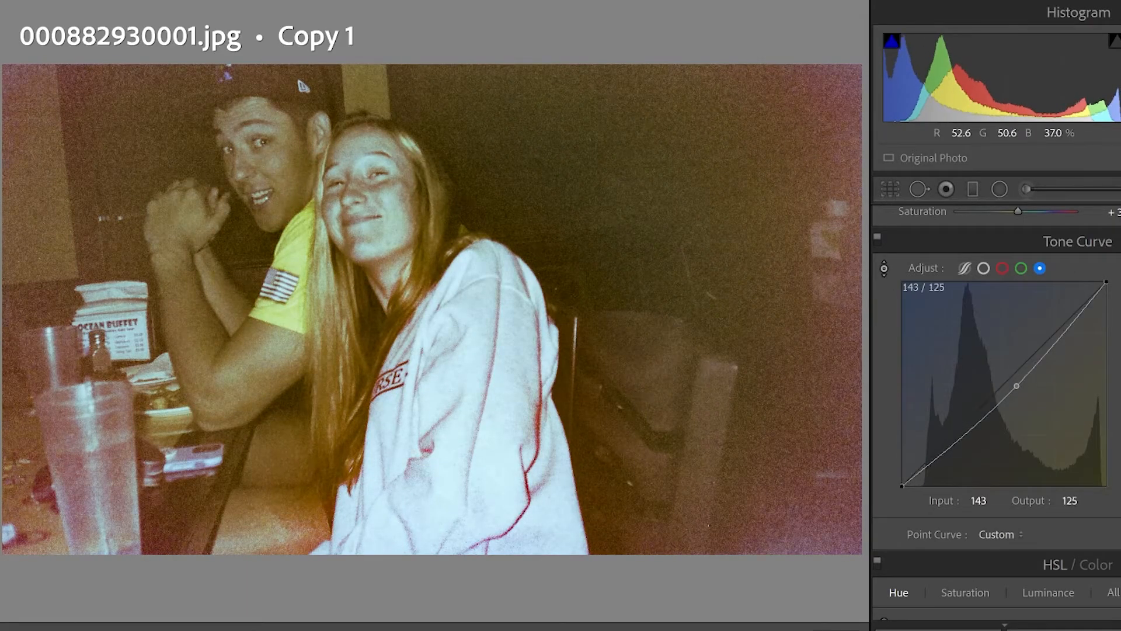
left_click_drag(946, 448, 946, 437)
left_click(1050, 352)
- On the red tone curve, place input 163 at output 166 and add a lower point that darkens the red shadows
left_click(1002, 268)
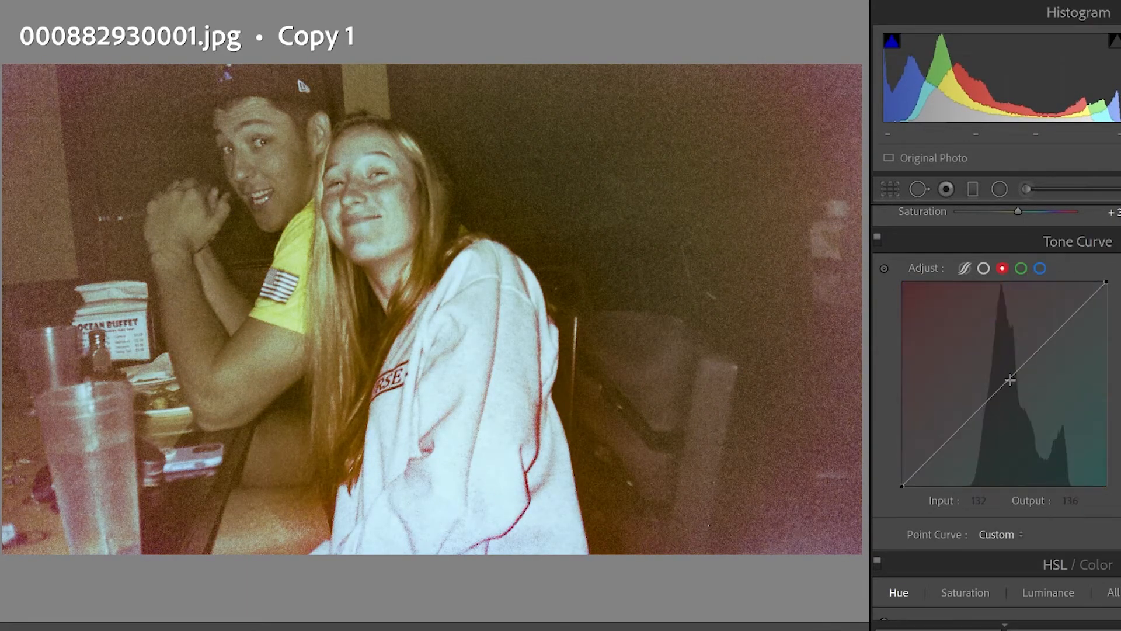
left_click(884, 268)
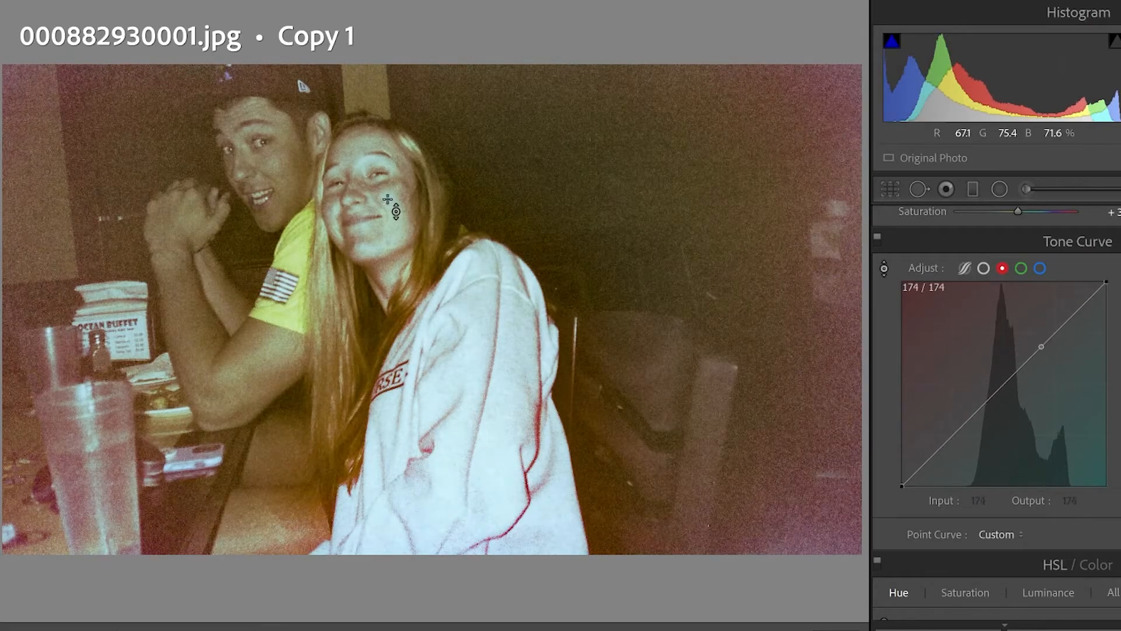
left_click_drag(1033, 353, 1029, 352)
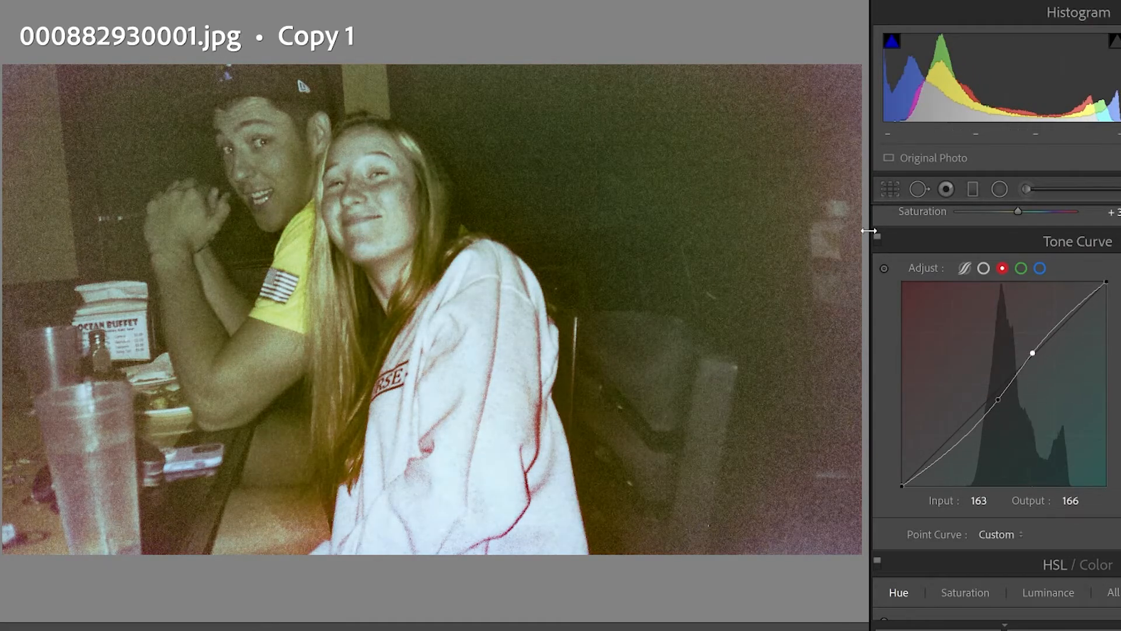
- Collapse the Tone Curve settings and compare the photo with the curves switched off and on
left_click(877, 242)
left_click(880, 250)
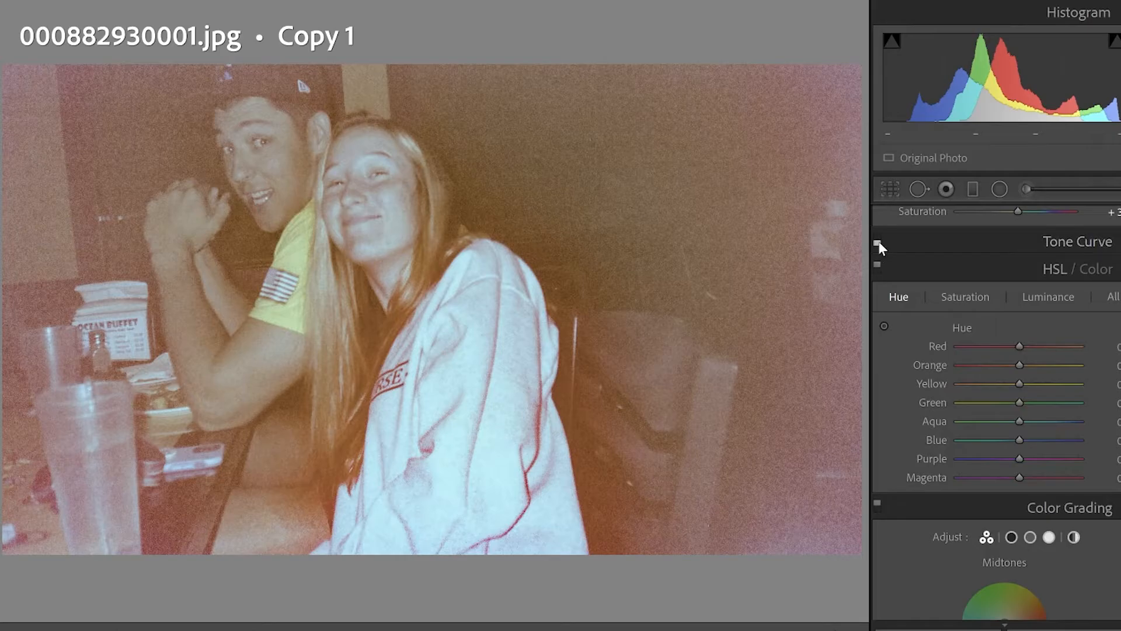
left_click(877, 239)
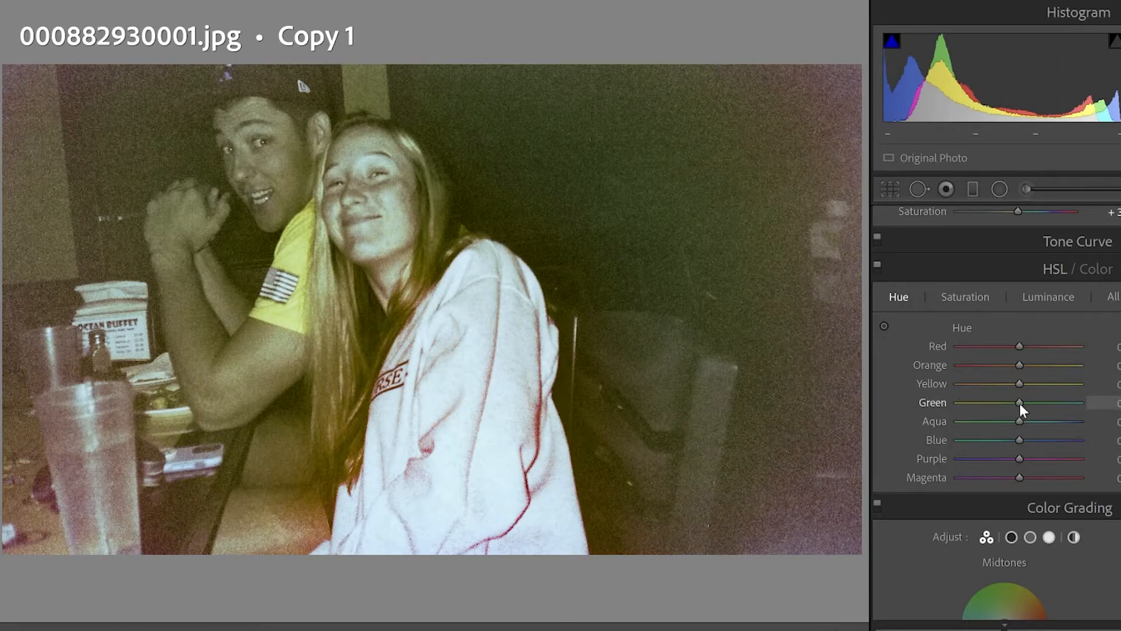
- Shift the HSL hues to green -100, yellow -55 and orange -17, sampling the skin and hair tones in the photo
left_click_drag(1020, 403, 941, 408)
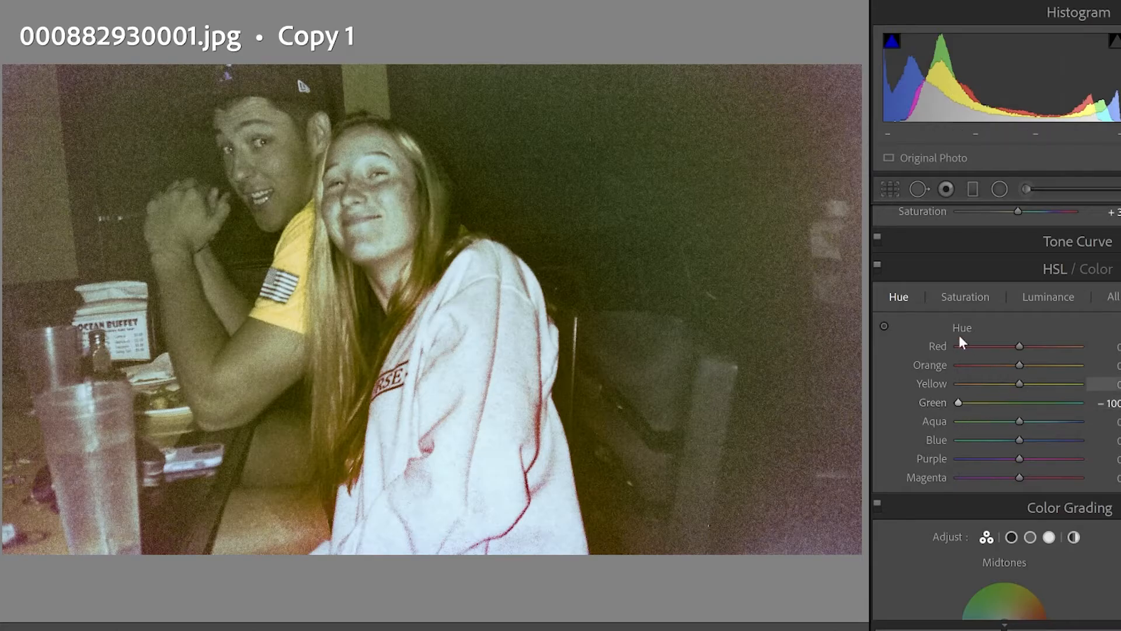
left_click(883, 326)
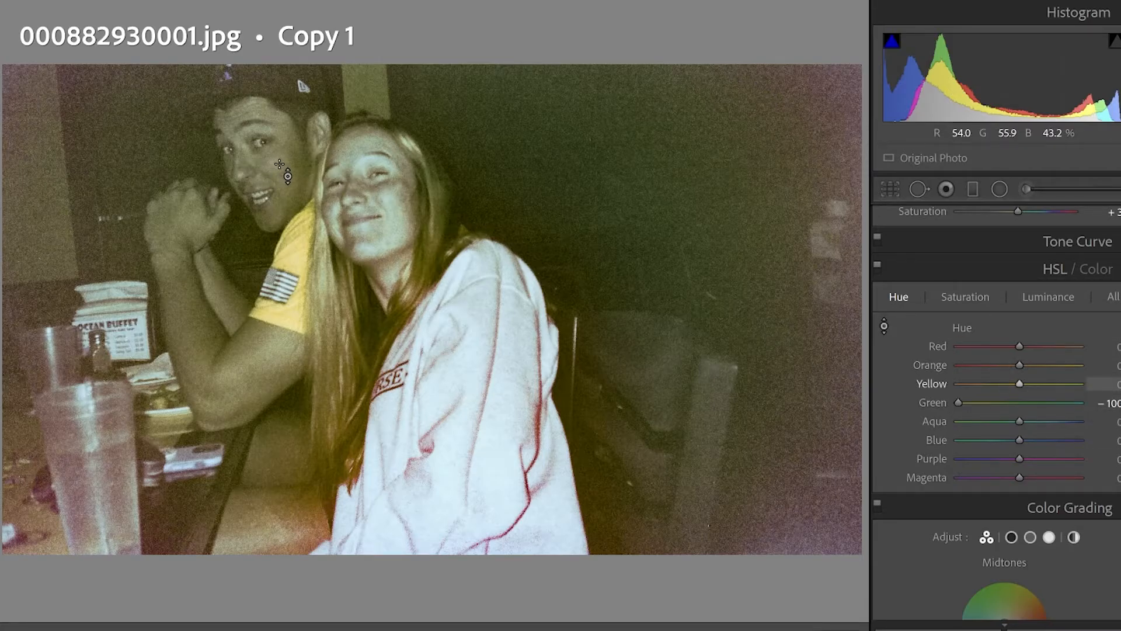
left_click_drag(374, 204, 374, 242)
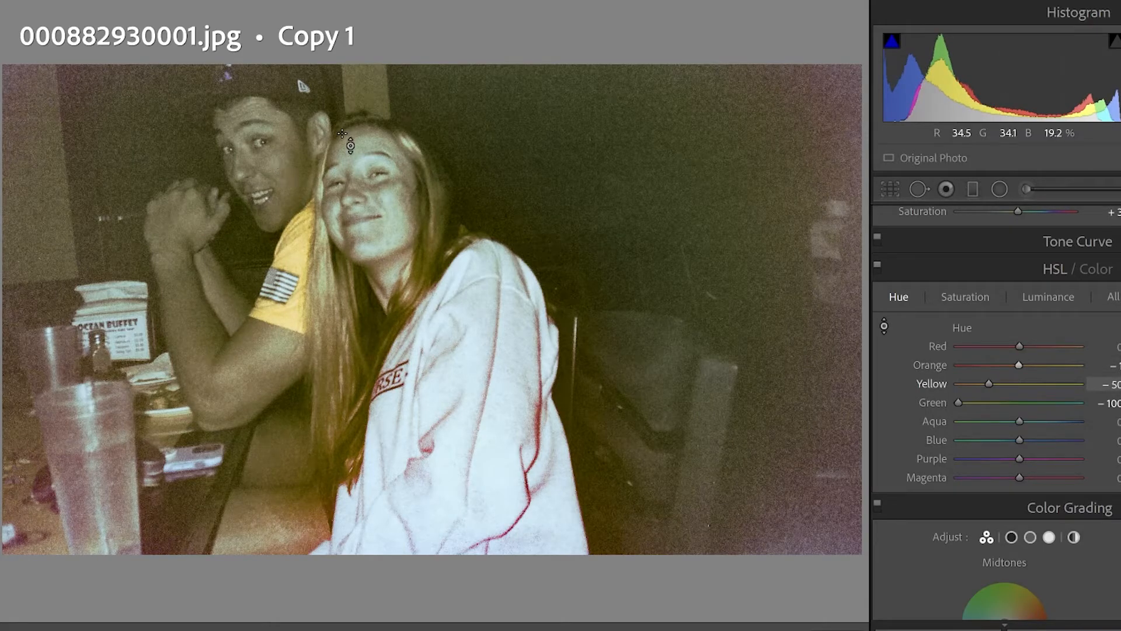
mouse_move(368, 145)
left_mouse_down()
mouse_move(368, 169)
mouse_move(368, 156)
left_mouse_up()
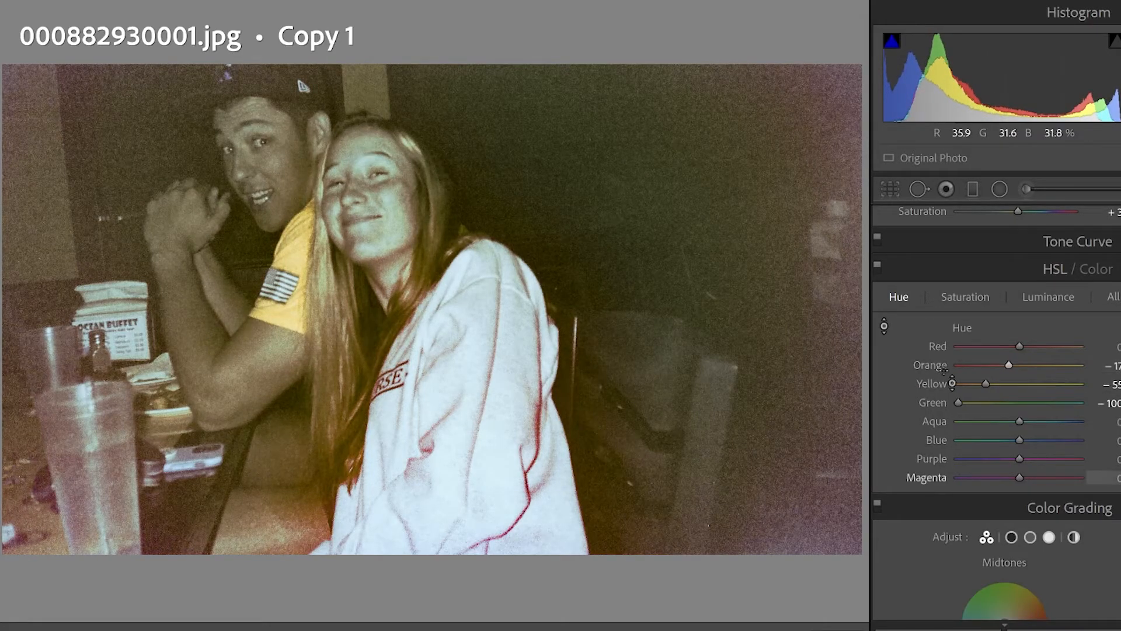
- Set the red and aqua hues to +100 and blue to -32, and raise saturation to red +42 and orange +24
left_click_drag(1021, 345, 1078, 344)
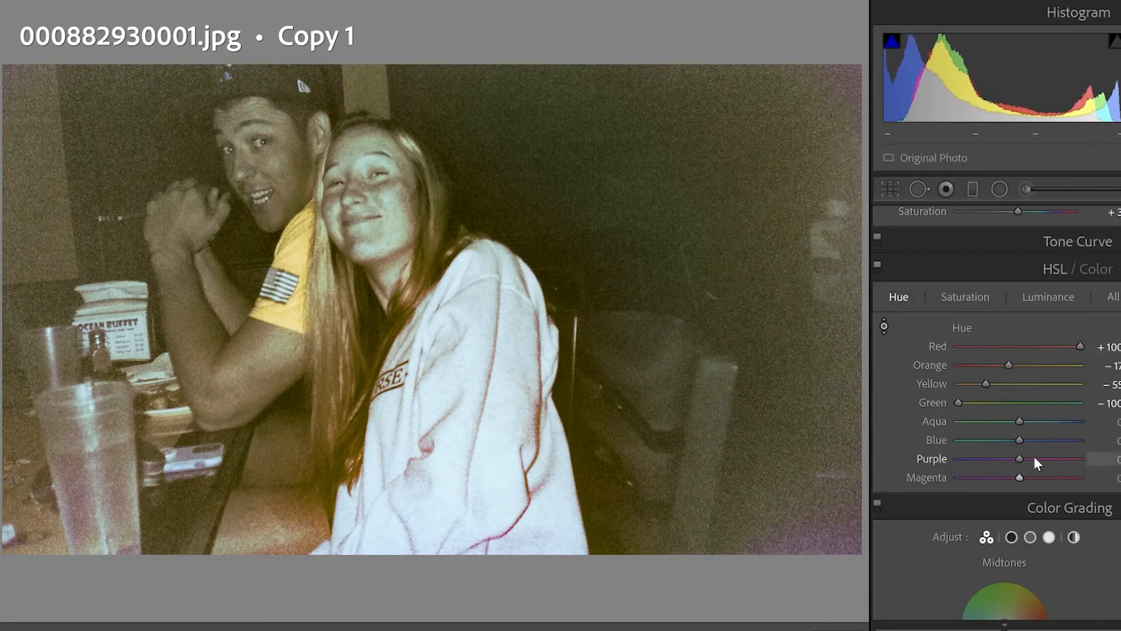
left_click_drag(1019, 421, 996, 444)
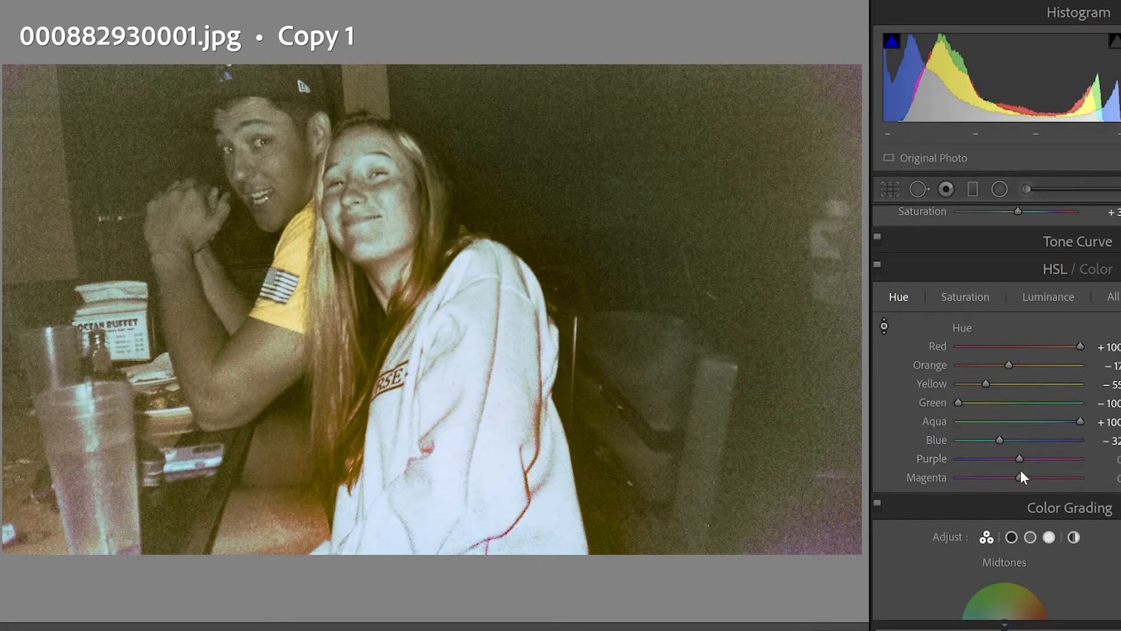
left_click(976, 297)
left_click_drag(1039, 346, 1046, 341)
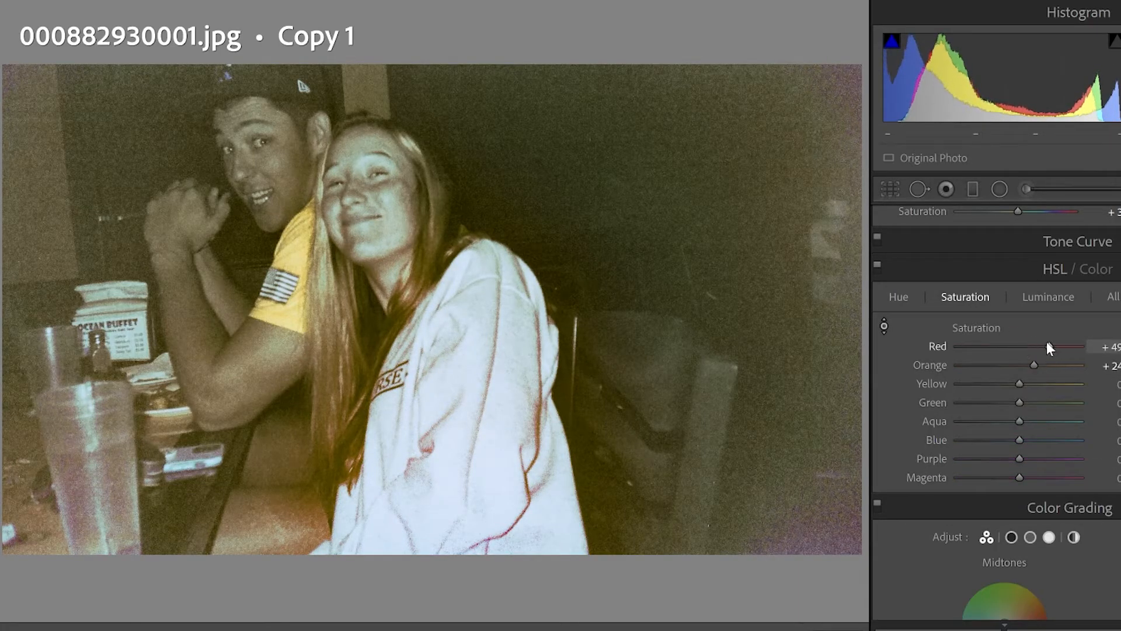
- Compare the photo repeatedly with the HSL adjustments switched off and on
left_click(878, 266)
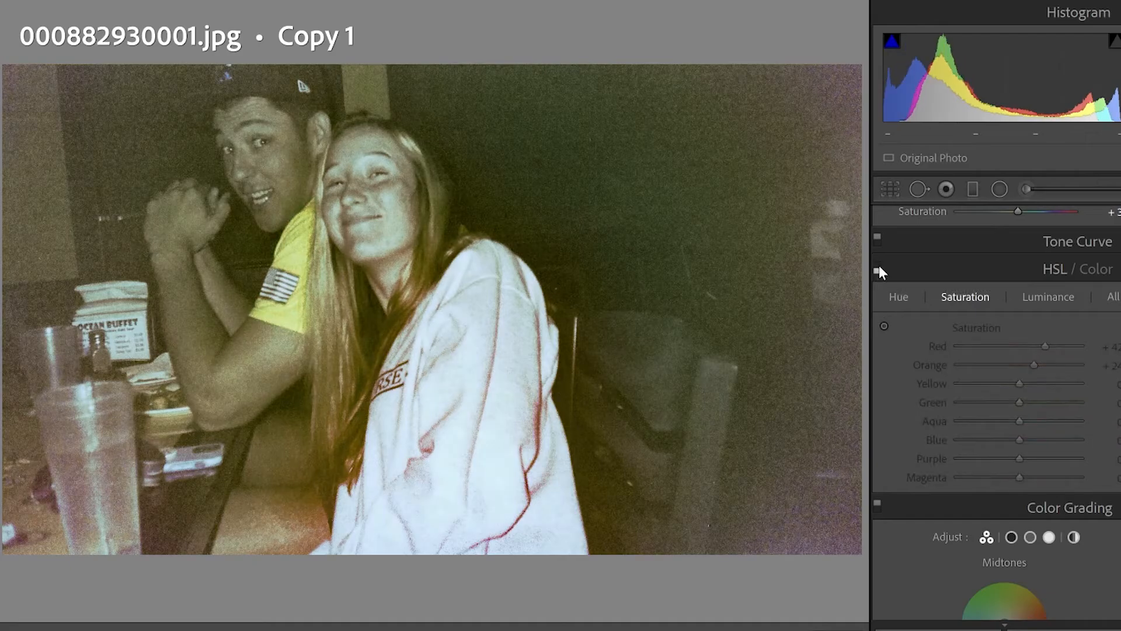
left_click(878, 266)
left_click(878, 266)
left_click(878, 265)
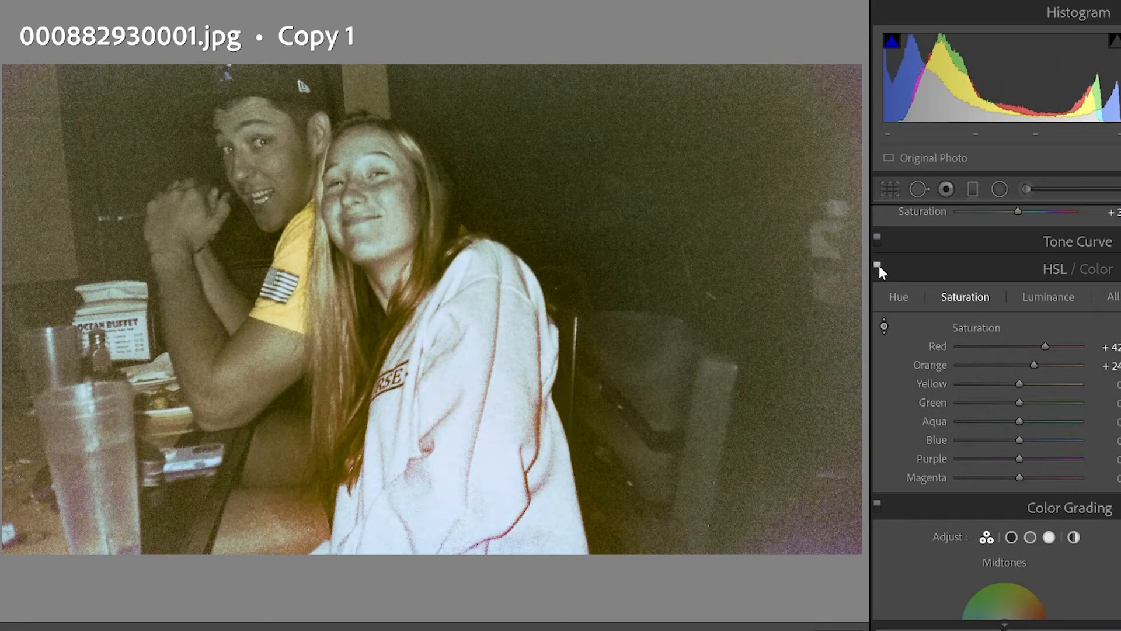
left_click(878, 266)
left_click(878, 266)
left_click(878, 265)
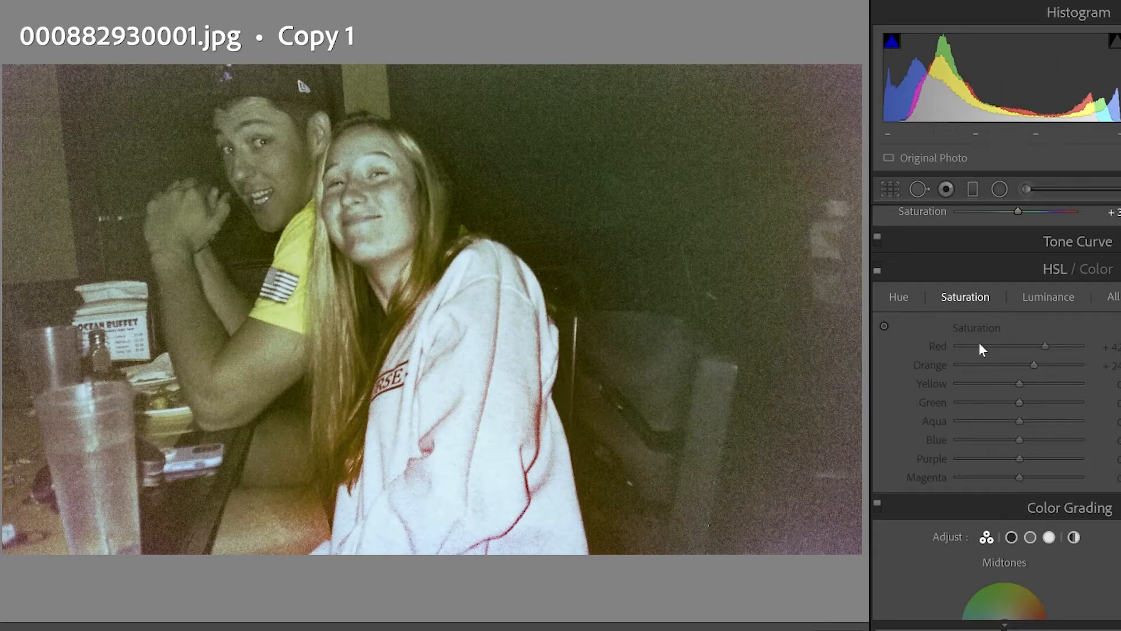
left_click(877, 270)
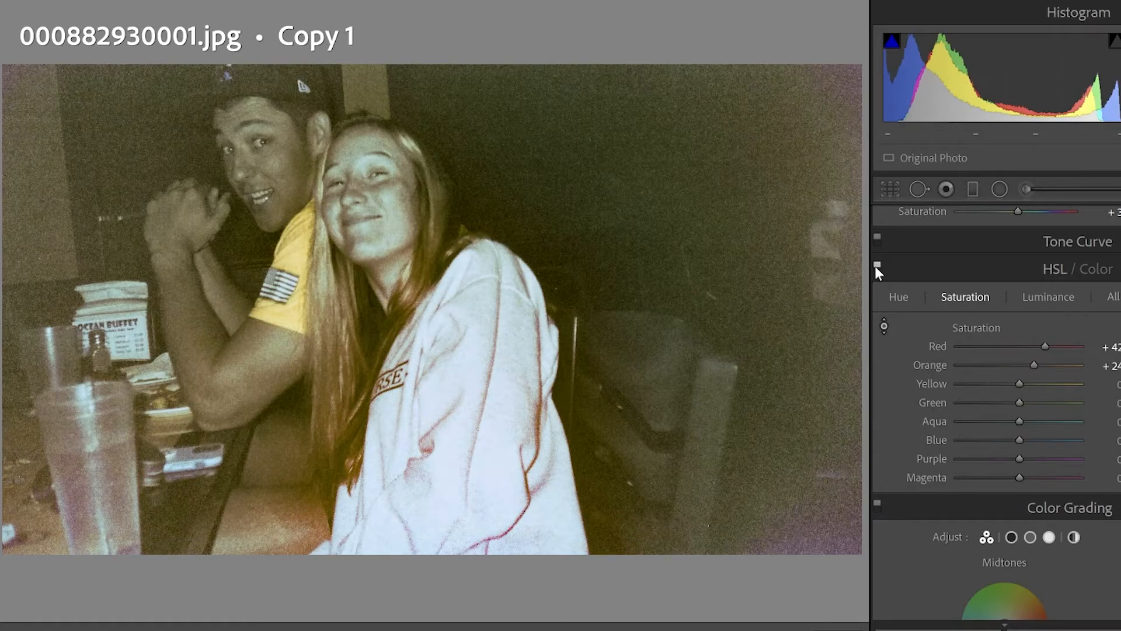
- Brighten the luminance of orange to +18, yellow to +37 and green to +8, and set saturation to aqua +1 and blue +2
left_click(1045, 298)
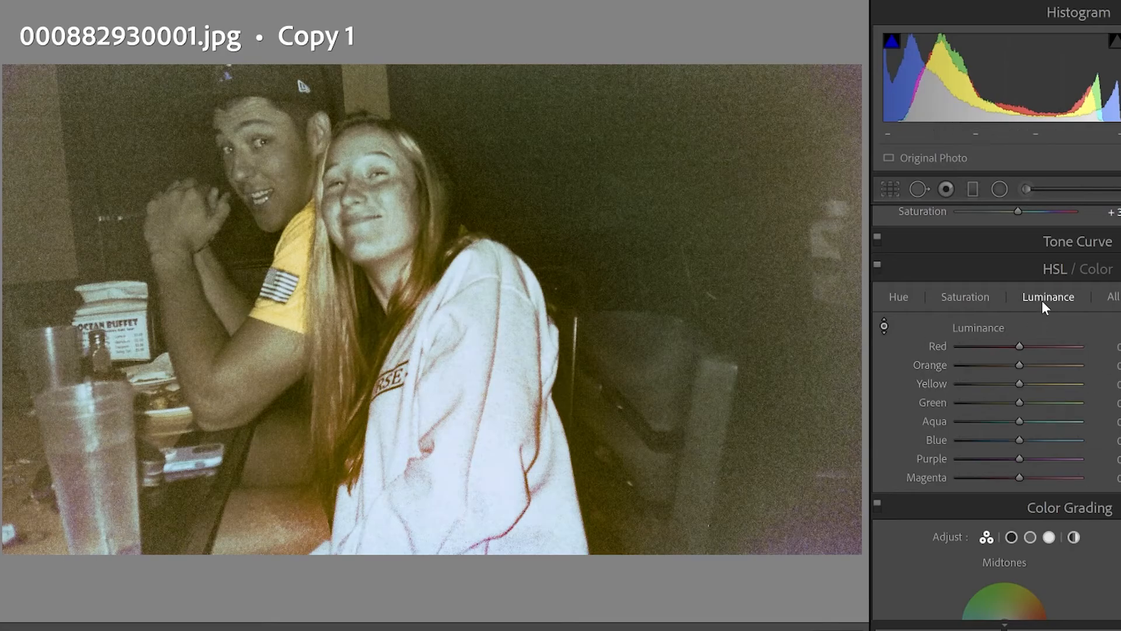
left_click_drag(281, 164, 279, 137)
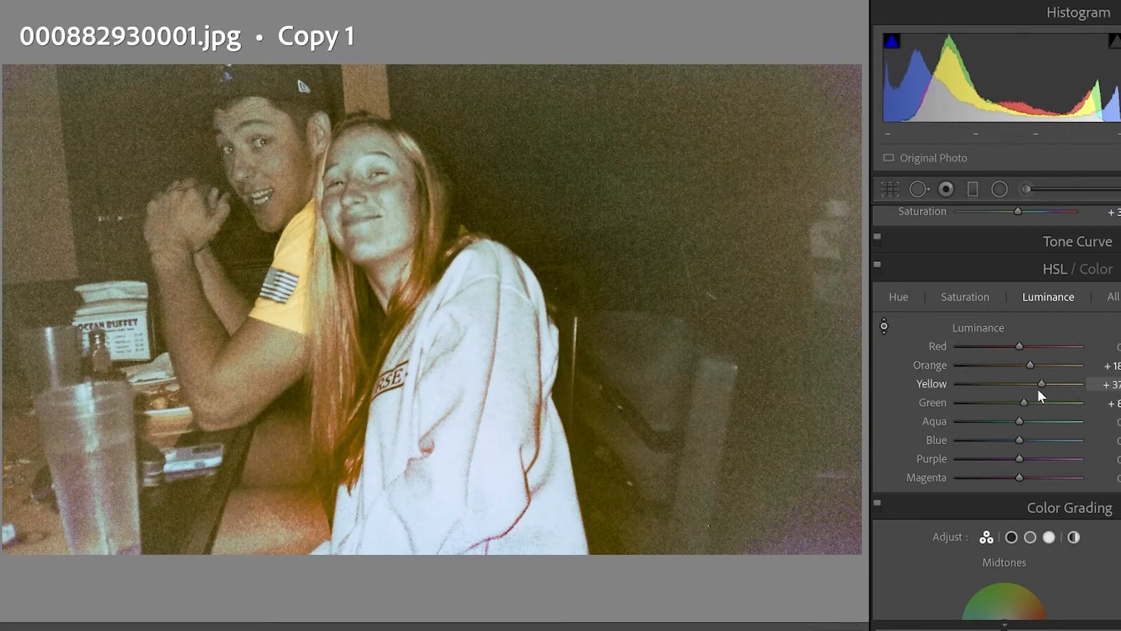
left_click(965, 297)
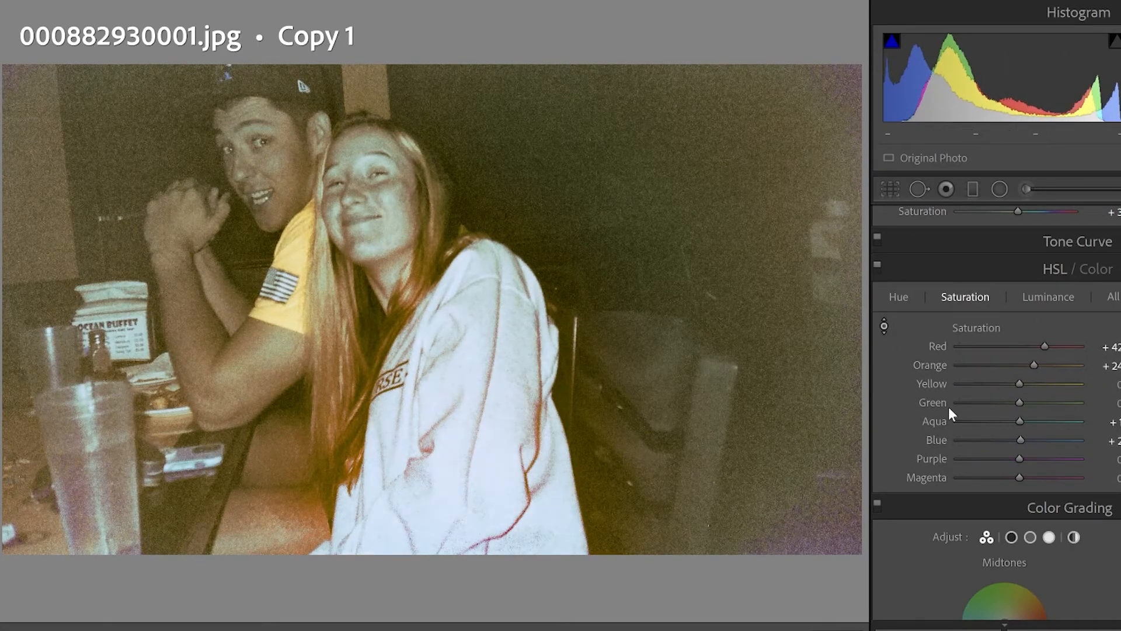
- Reopen the tone curve, raise the upper point of the red channel slightly, and return to the HSL saturation settings
left_click(1026, 244)
mouse_move(1032, 352)
left_mouse_down()
mouse_move(1042, 328)
mouse_move(1042, 344)
left_mouse_up()
scroll(1042, 344, "down", 5)
left_click(977, 275)
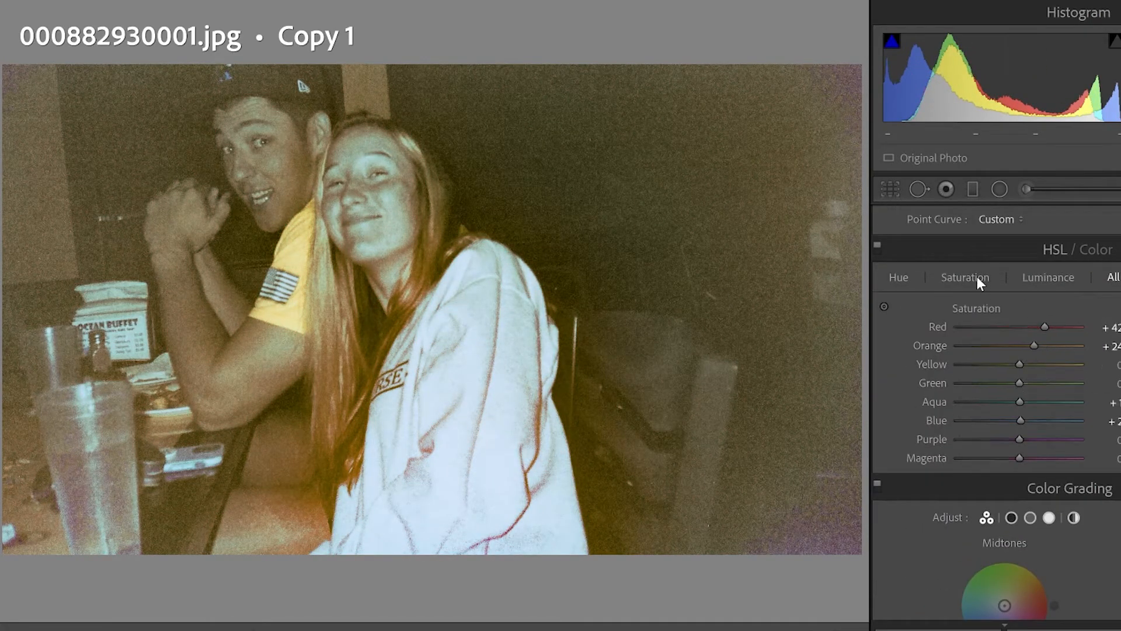
- Look over the Color Grading wheels, the combined RGB tone curve and the parametric curve regions
scroll(1067, 311, "down", 5)
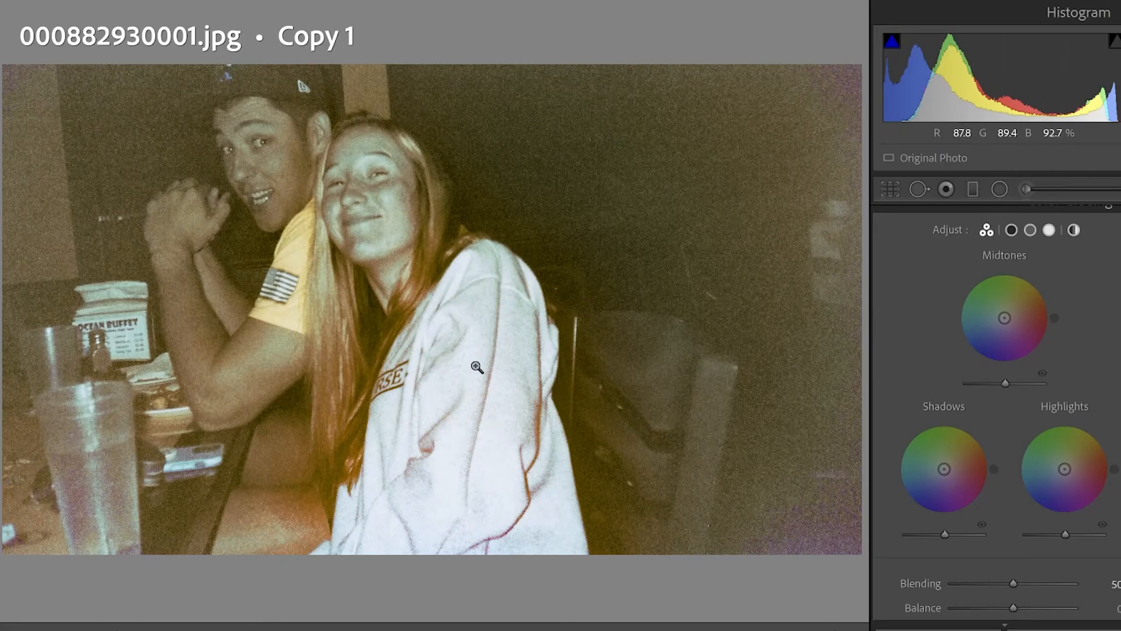
scroll(1084, 426, "up", 10)
left_click(884, 292)
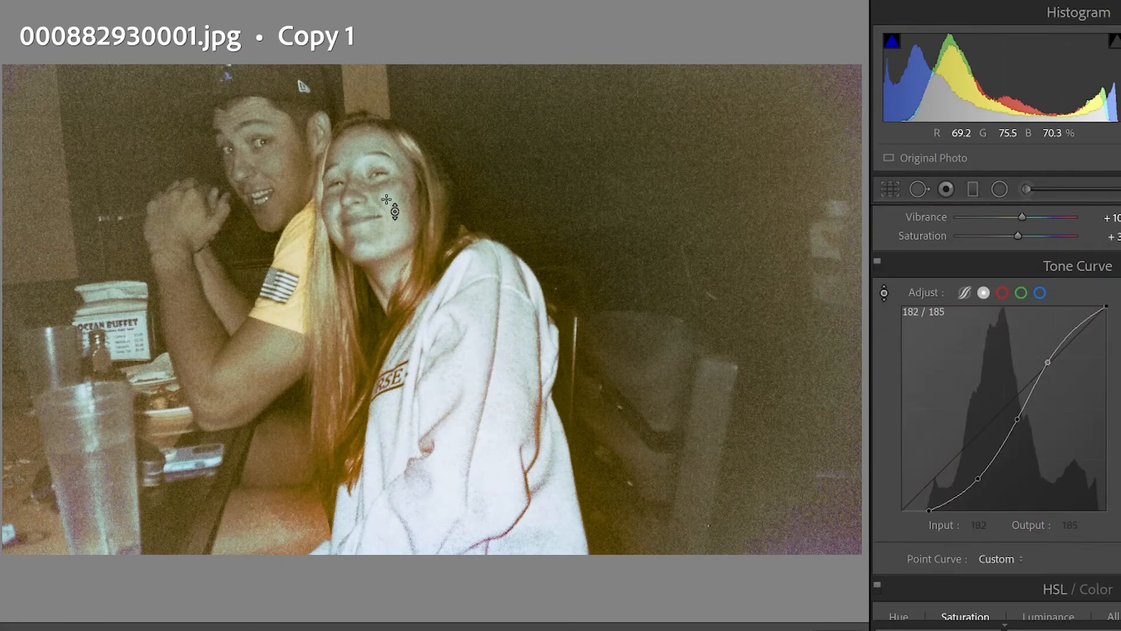
scroll(1038, 304, "down", 10)
scroll(1060, 325, "up", 1)
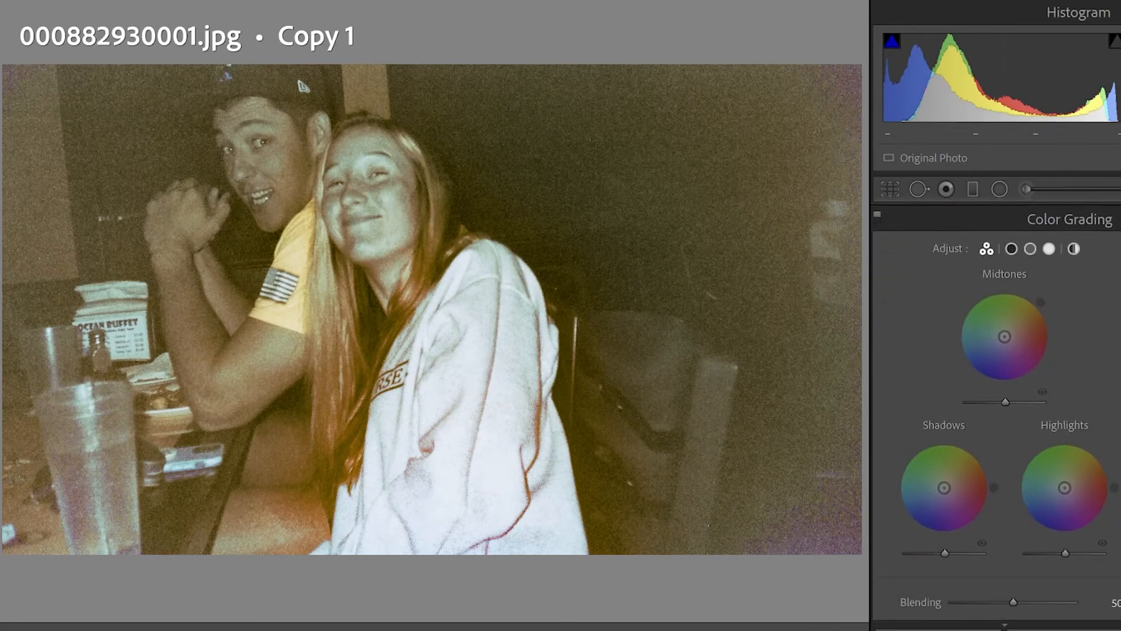
scroll(978, 254, "up", 9)
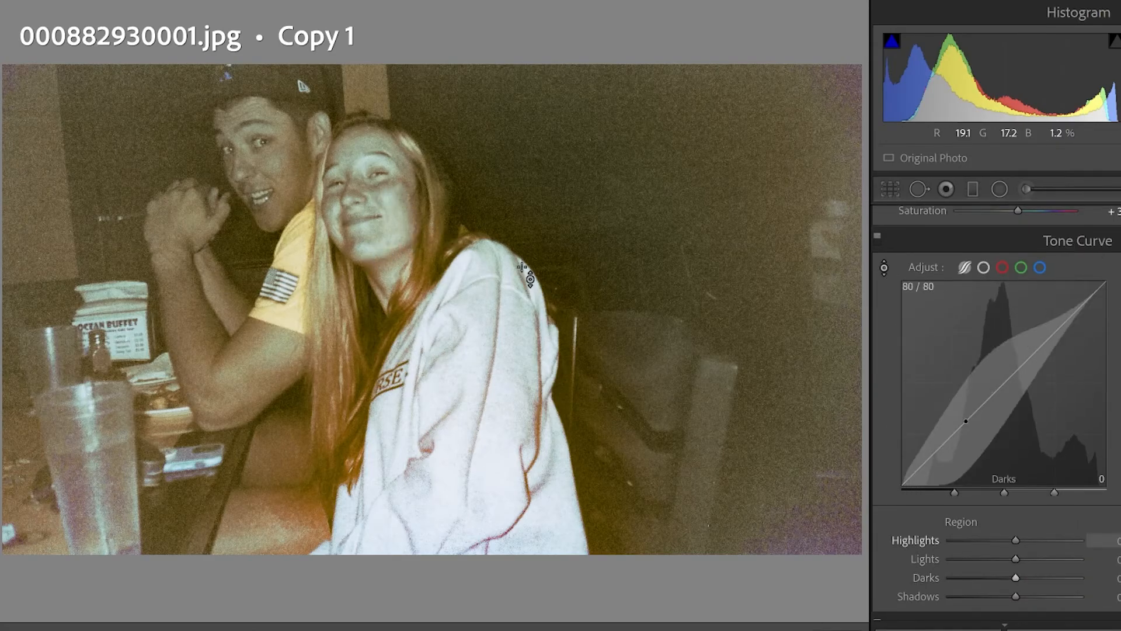
scroll(1002, 362, "down", 9)
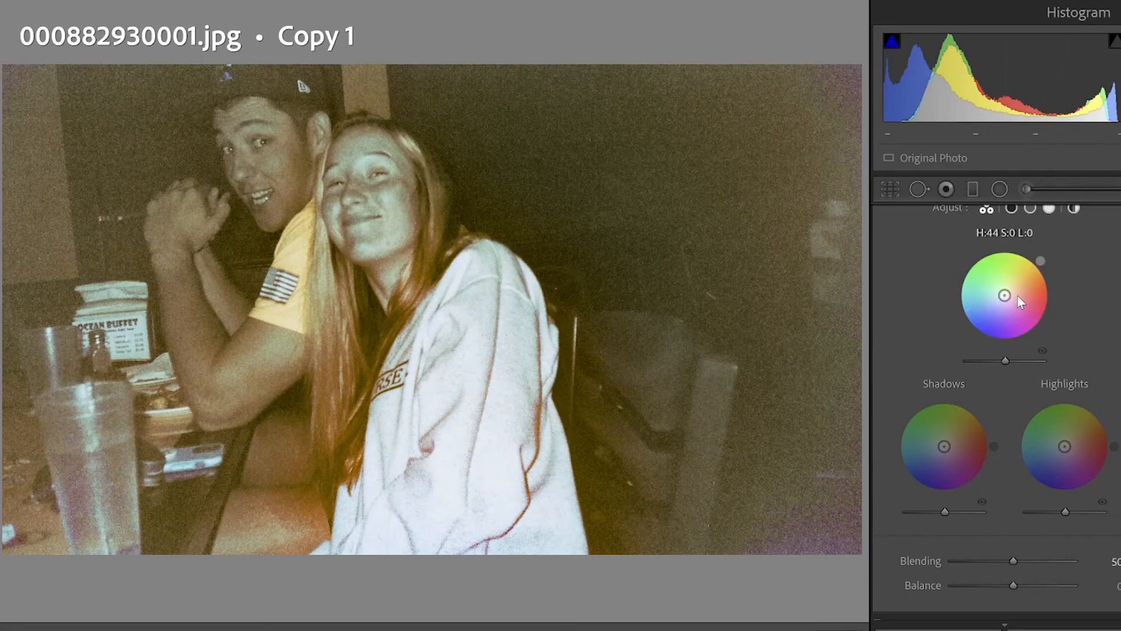
- Tint the midtones a soft orange in Color Grading and raise their luminance
mouse_move(1017, 295)
left_mouse_down()
mouse_move(1027, 282)
mouse_move(1017, 292)
left_mouse_up()
left_click_drag(1005, 361, 1023, 360)
left_click_drag(1017, 292, 1016, 289)
- Tint the shadows with hue 243, saturation 100 and darken them; tint the highlights with hue 347, saturation 27 and brighten them
left_click_drag(944, 446, 934, 512)
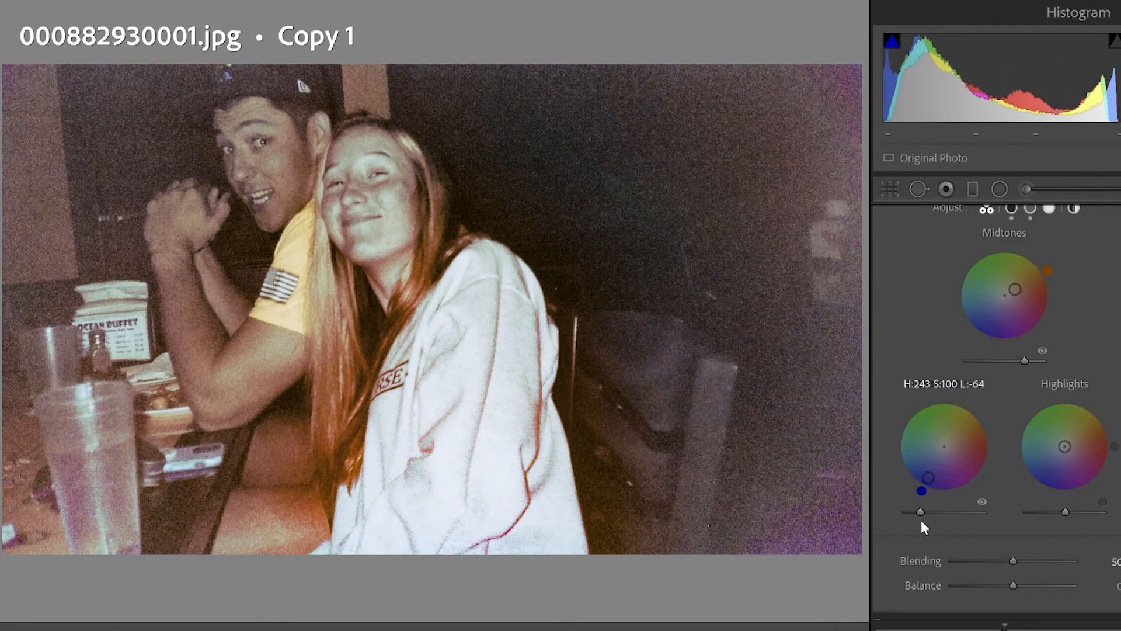
left_click_drag(1064, 446, 1075, 448)
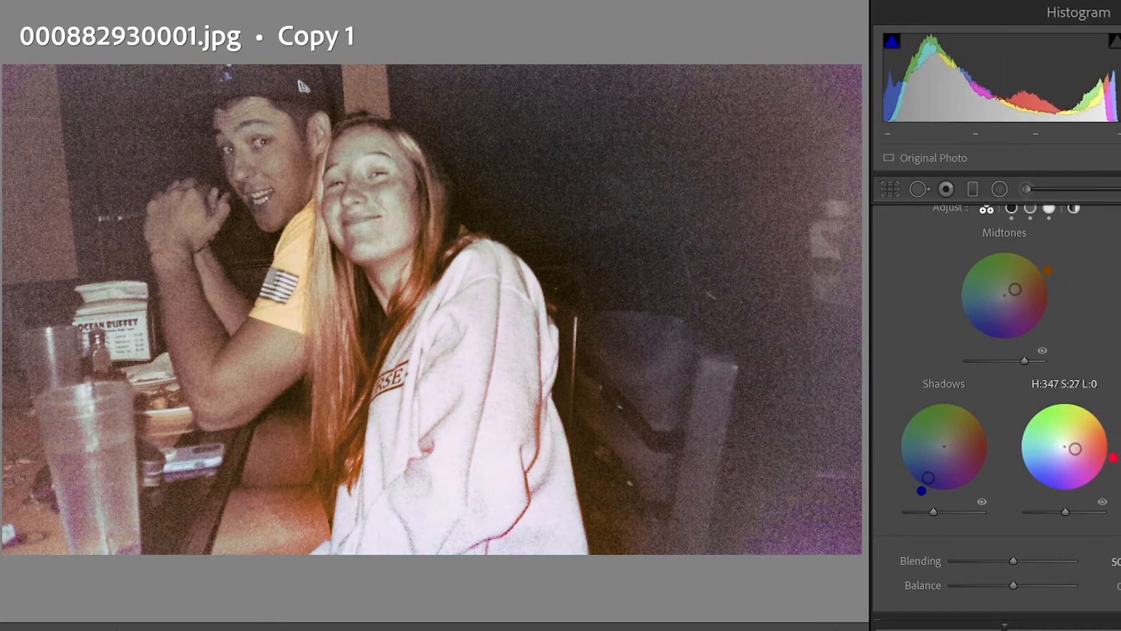
scroll(1115, 311, "down", 1)
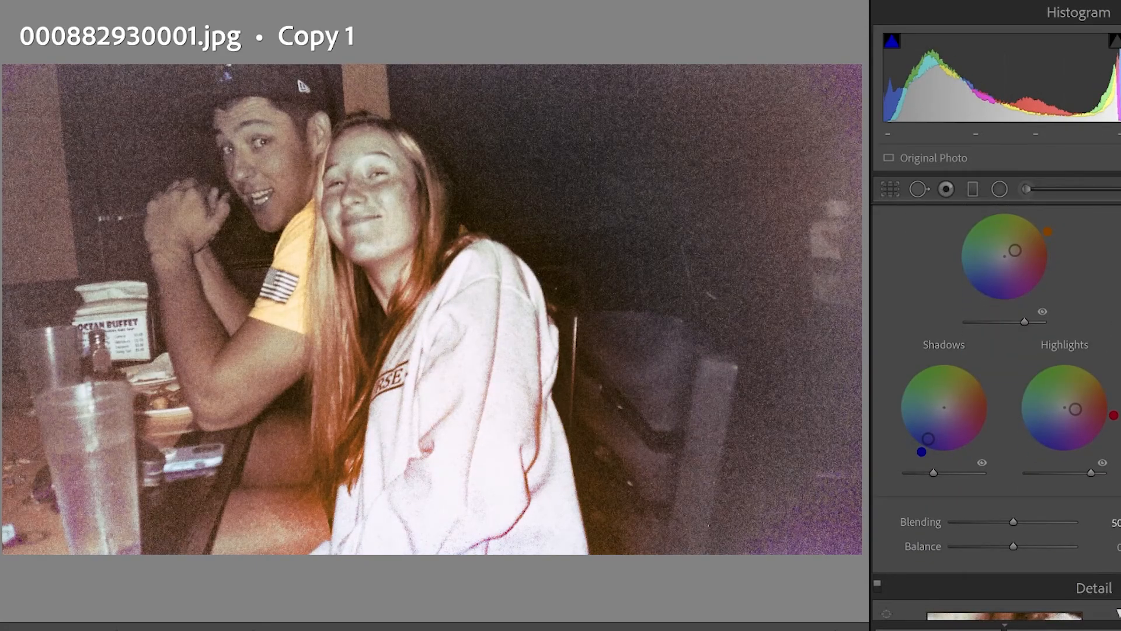